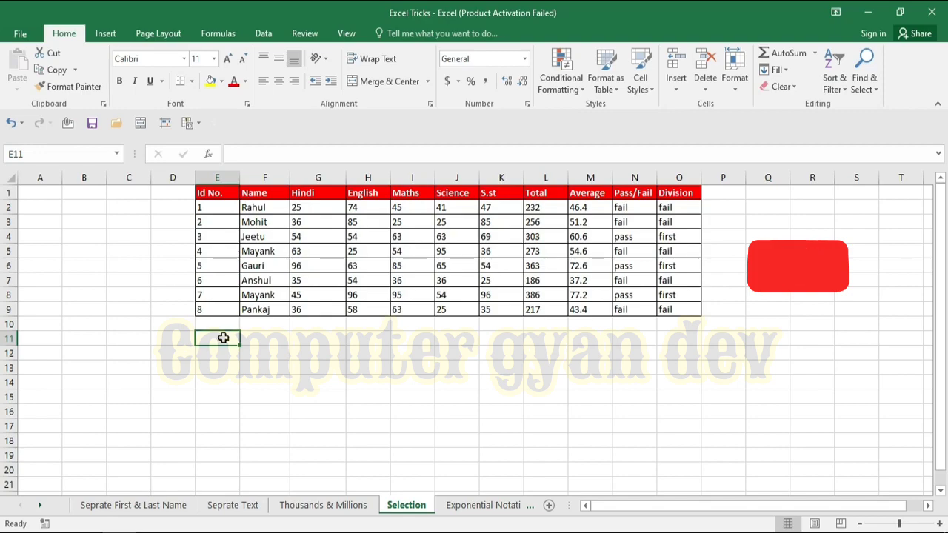
Select the whole range E11 through I110 below the marks table.
left_click_drag(222, 340, 430, 239)
left_click(211, 234)
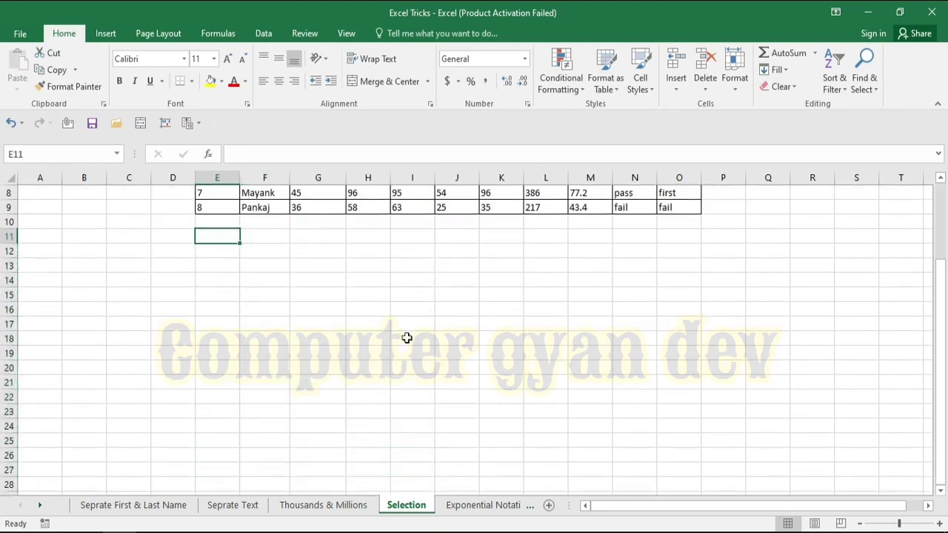
left_click_drag(939, 335, 938, 258)
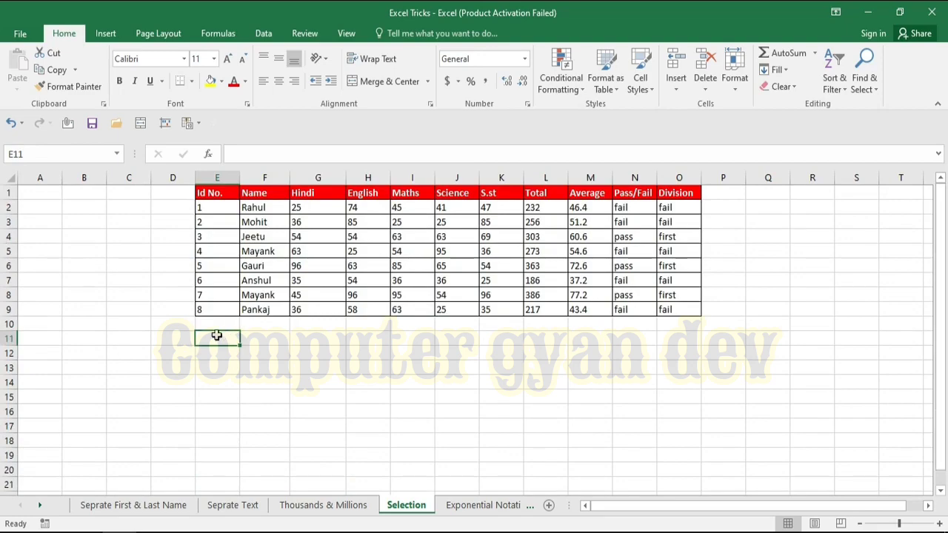
key("ctrl+g")
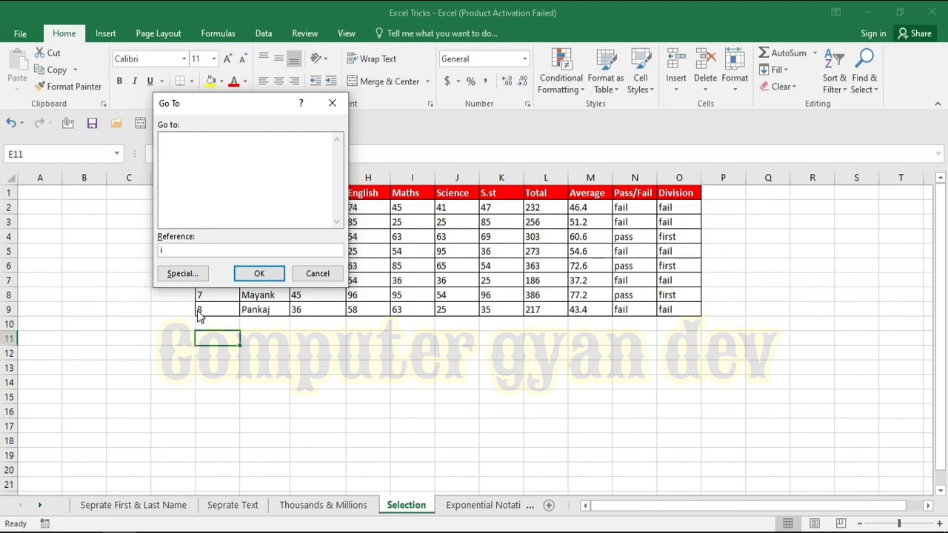
type("i110")
key("shift+Return")
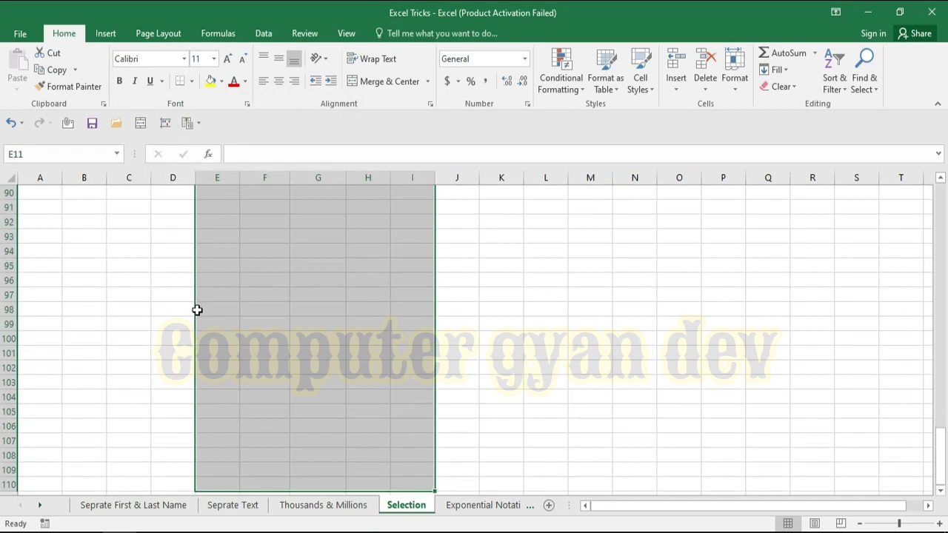
Try a yellow fill on the selected range, then undo it.
left_click(942, 490)
left_click(942, 490)
left_click(942, 490)
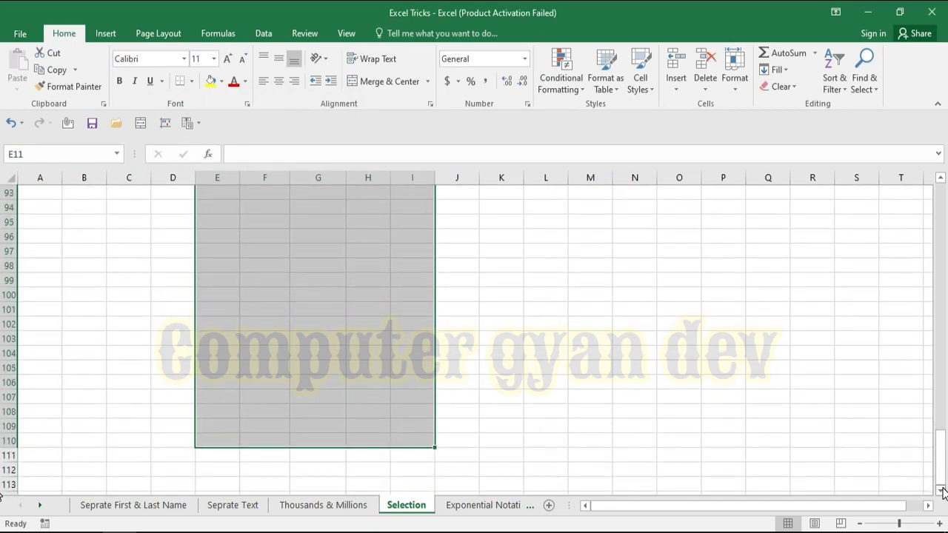
left_click_drag(940, 438, 922, 415)
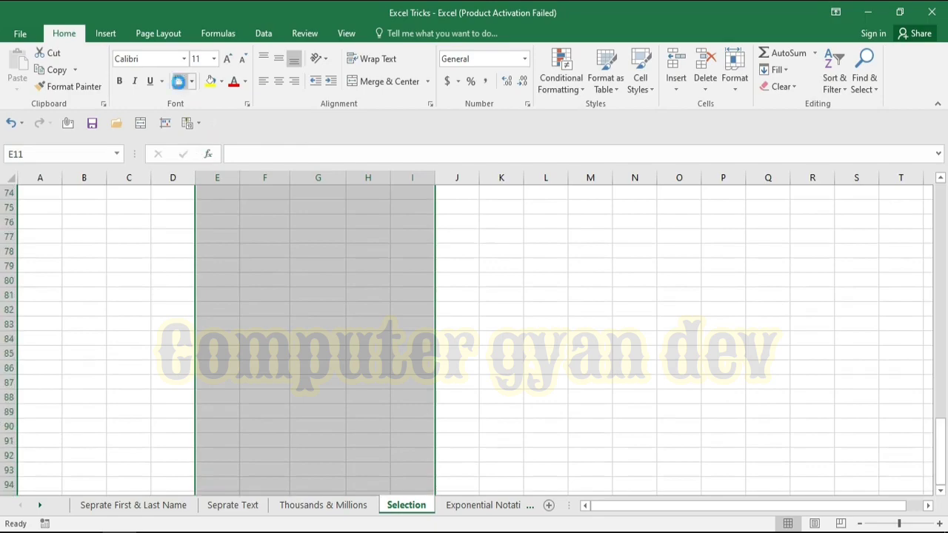
key("ctrl+BackSpace")
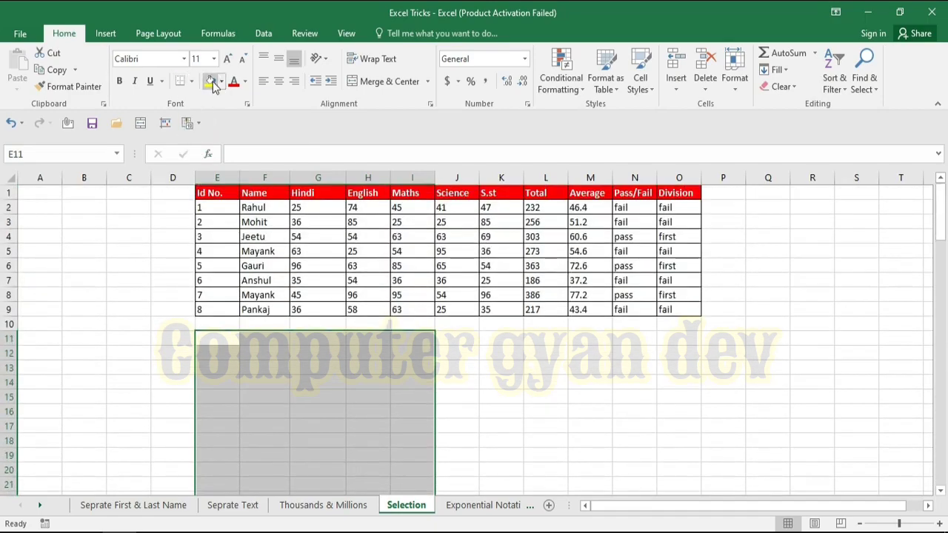
left_click(212, 81)
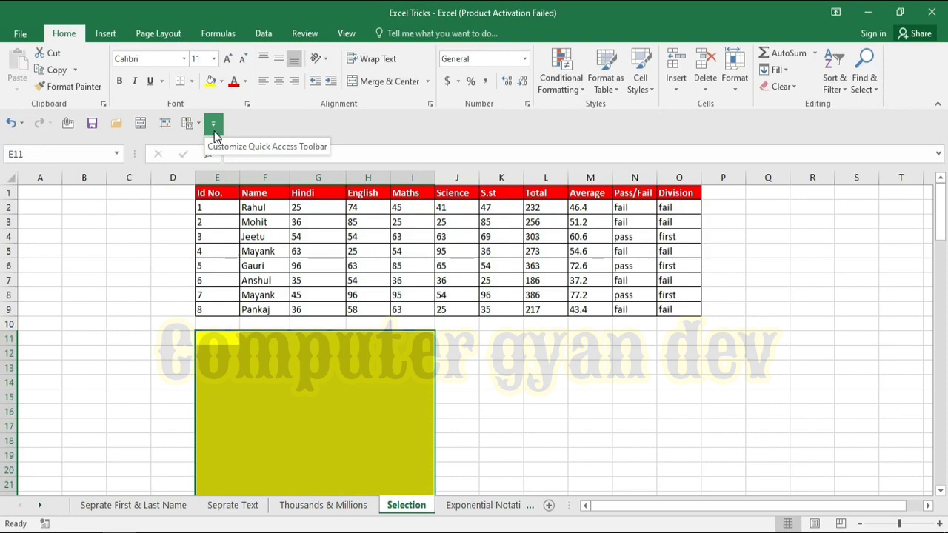
key("ctrl+z")
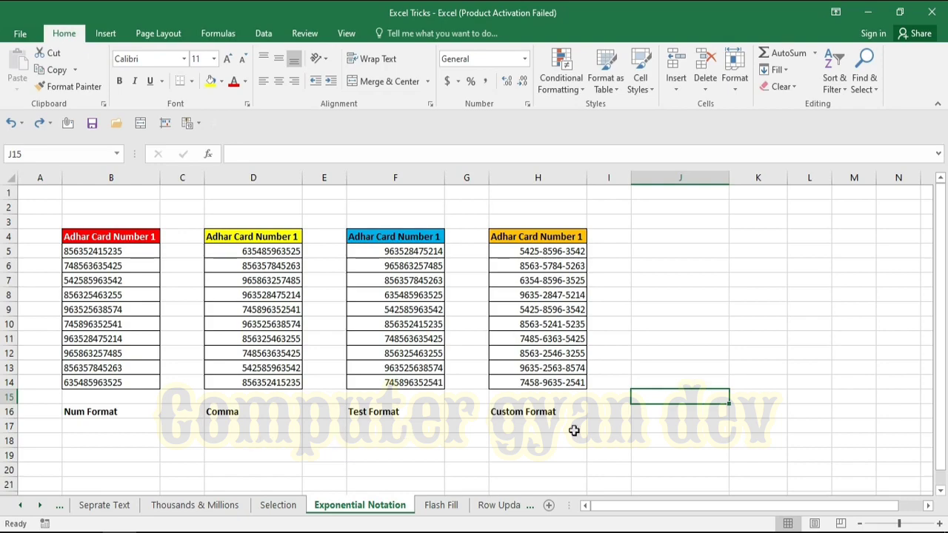
left_click(670, 428)
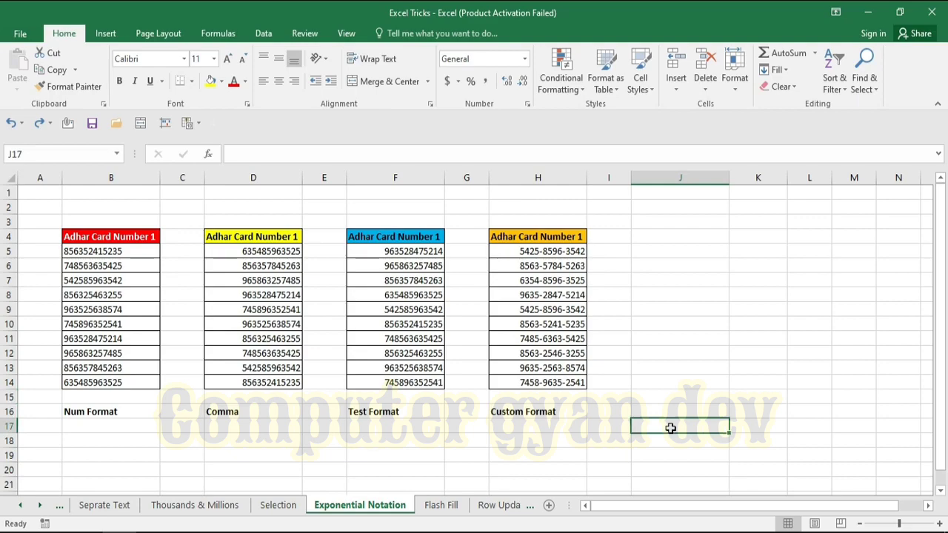
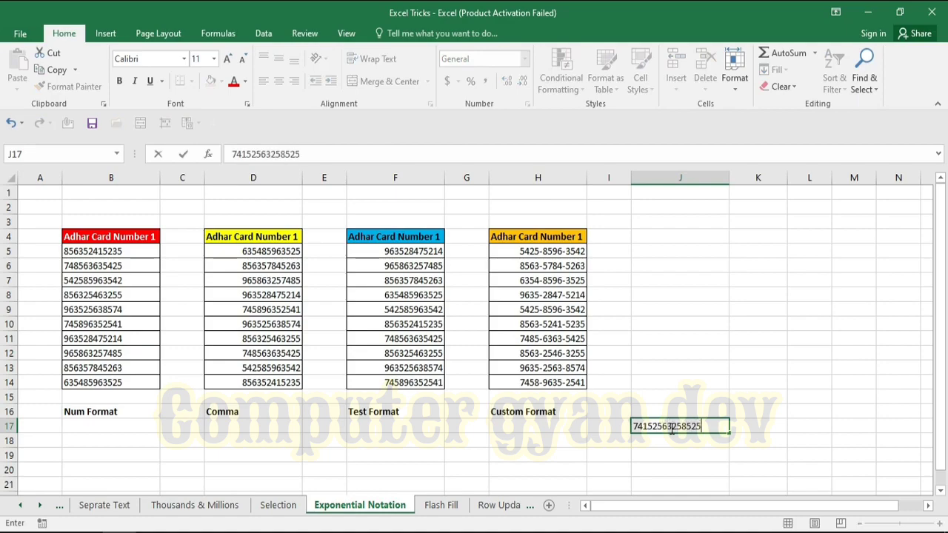
key("Return")
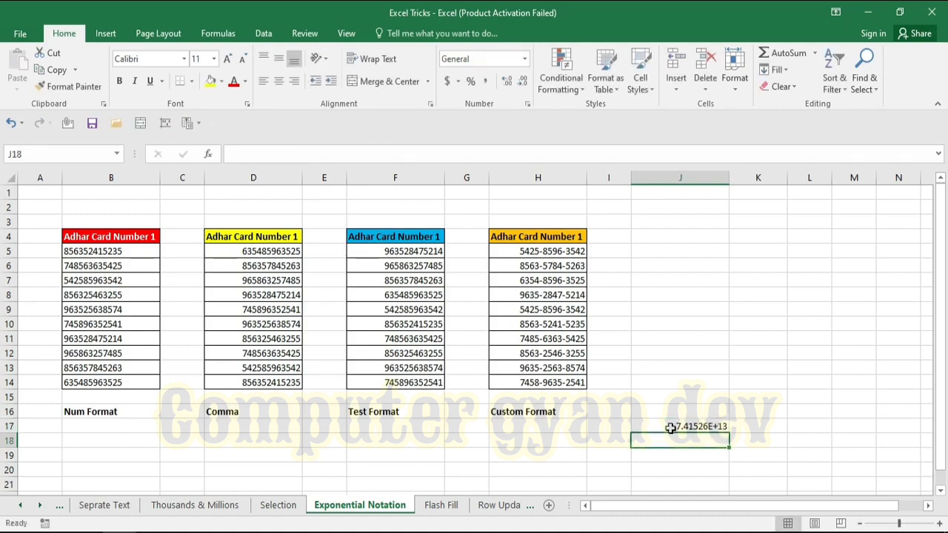
left_click(671, 428)
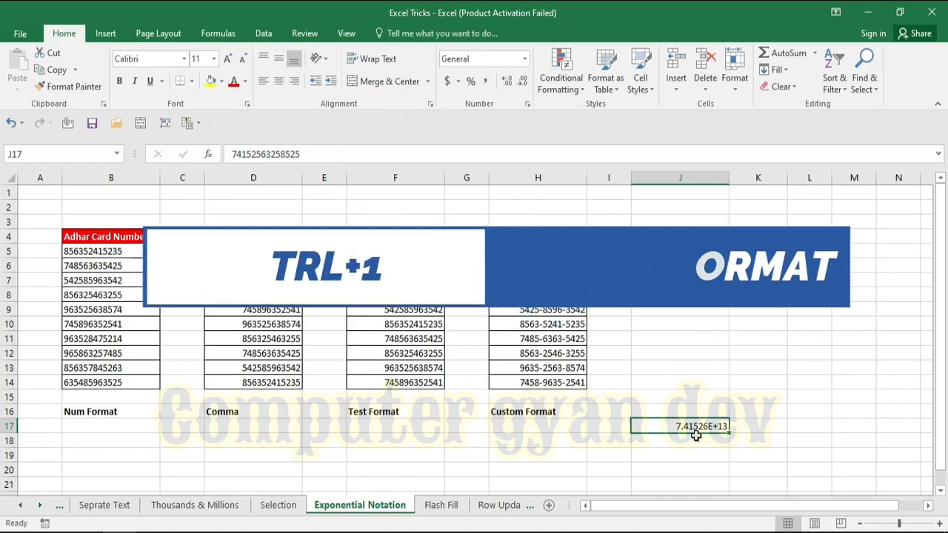
key("ctrl+1")
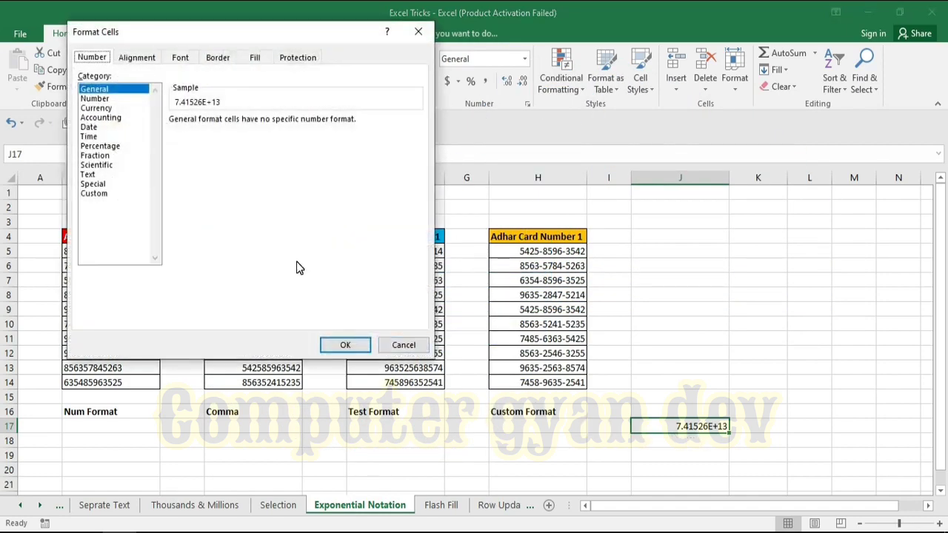
left_click(96, 99)
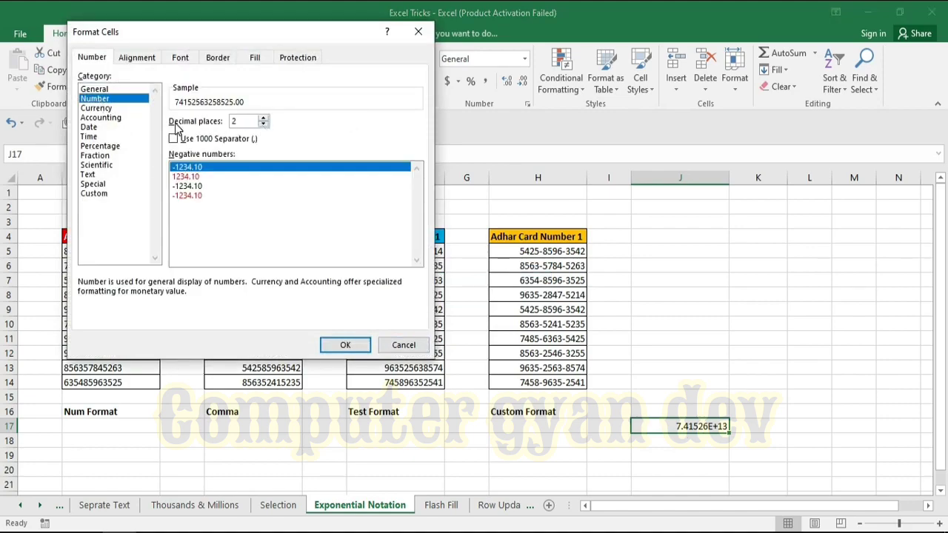
left_click(263, 125)
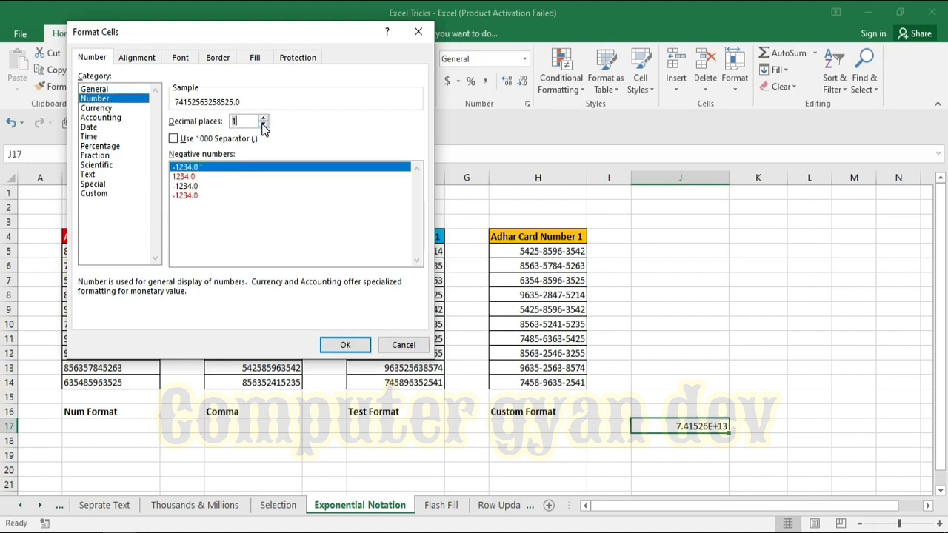
left_click(263, 124)
left_click(345, 344)
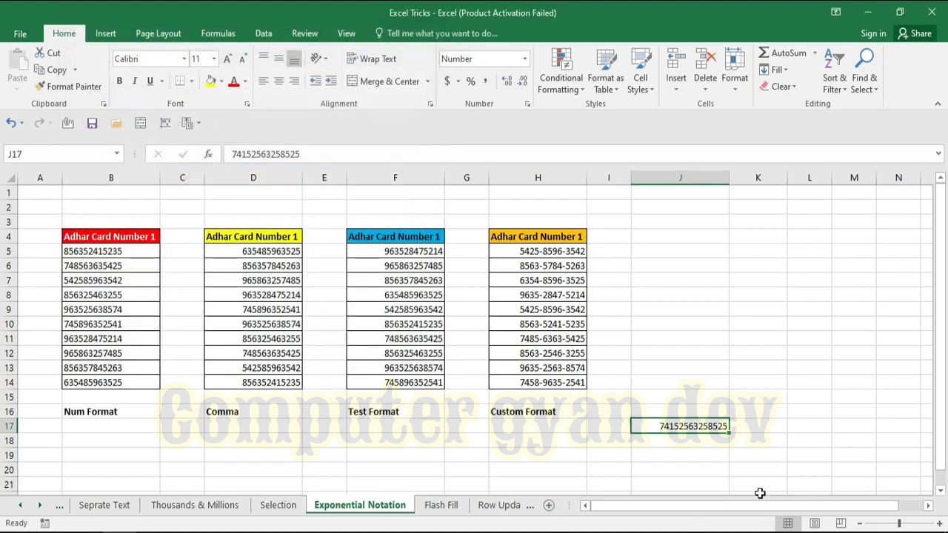
left_click(759, 444)
left_click(693, 425)
left_click(760, 420)
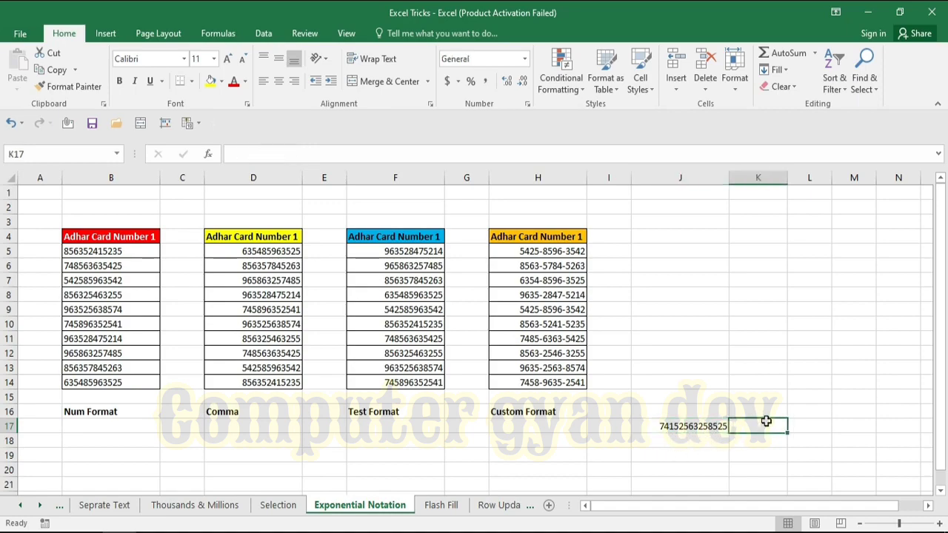
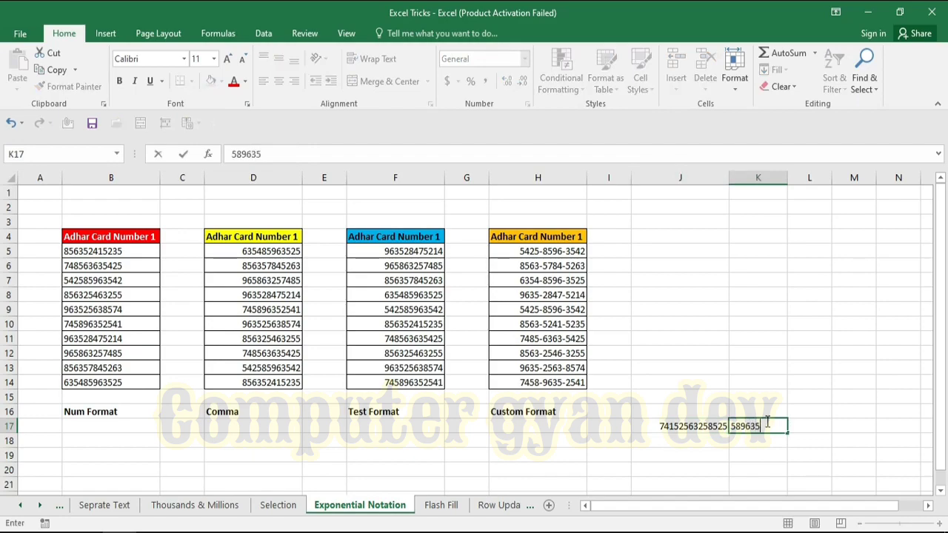
key("Return")
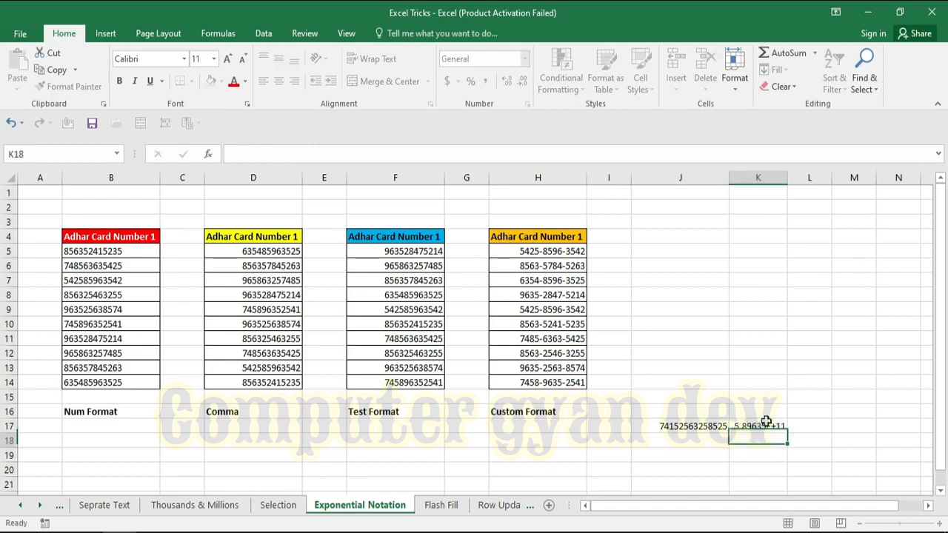
left_click(765, 426)
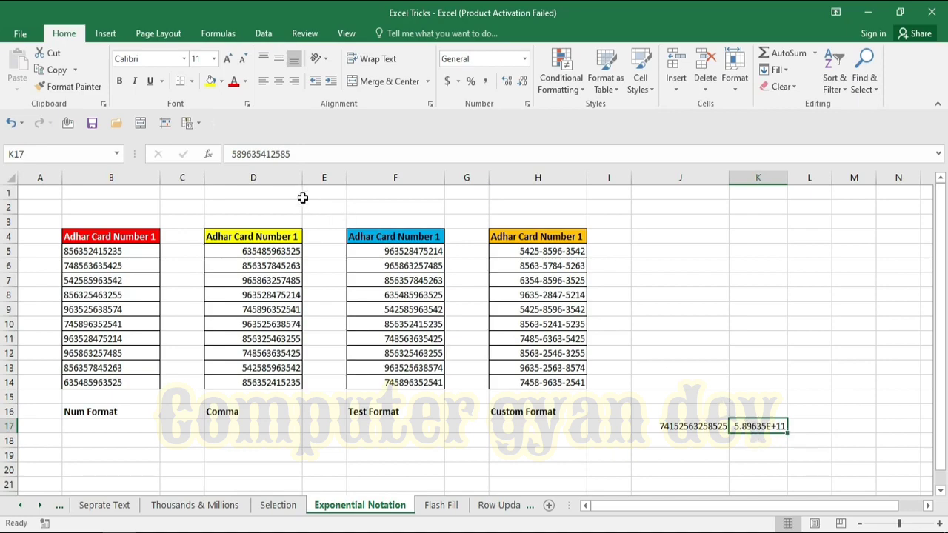
left_click(231, 153)
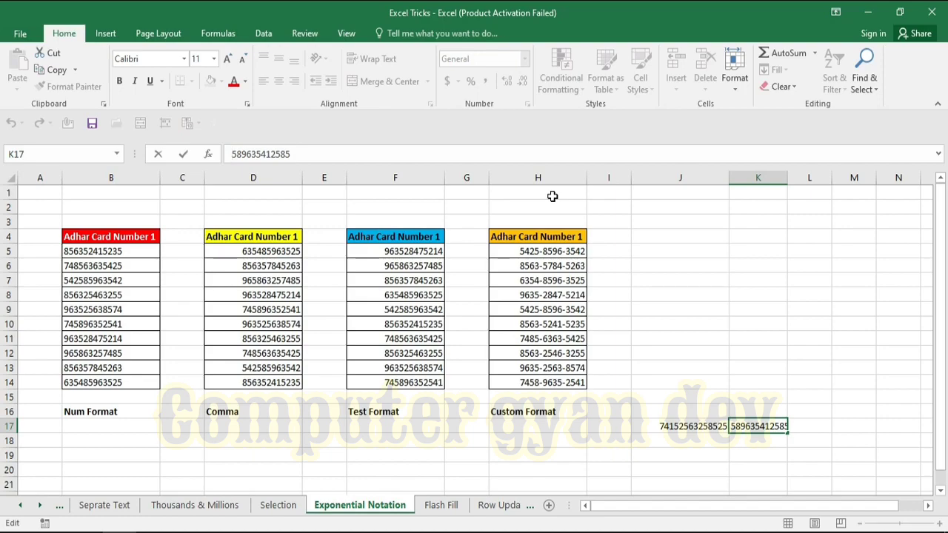
Store K17's number as text with a leading apostrophe and ignore the stored-as-text warning.
type("'")
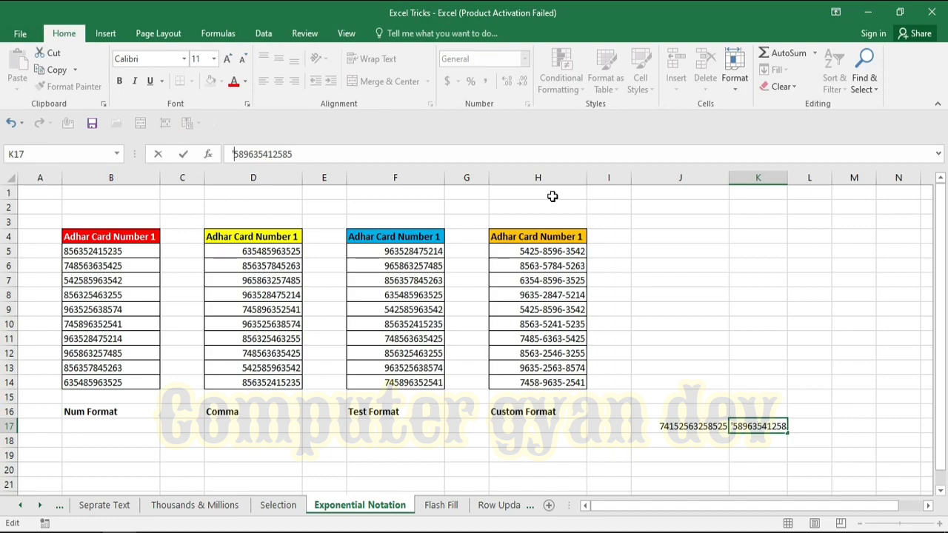
key("Return")
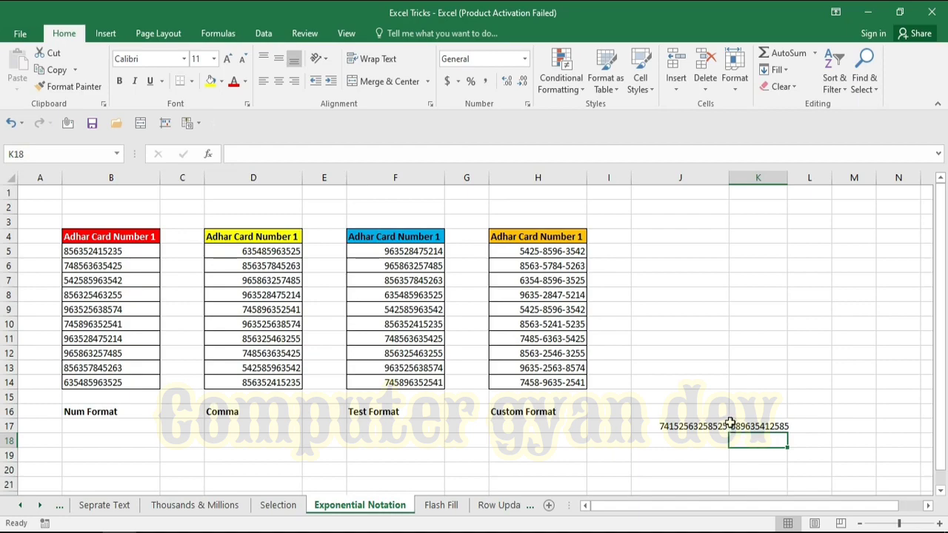
left_click(733, 427)
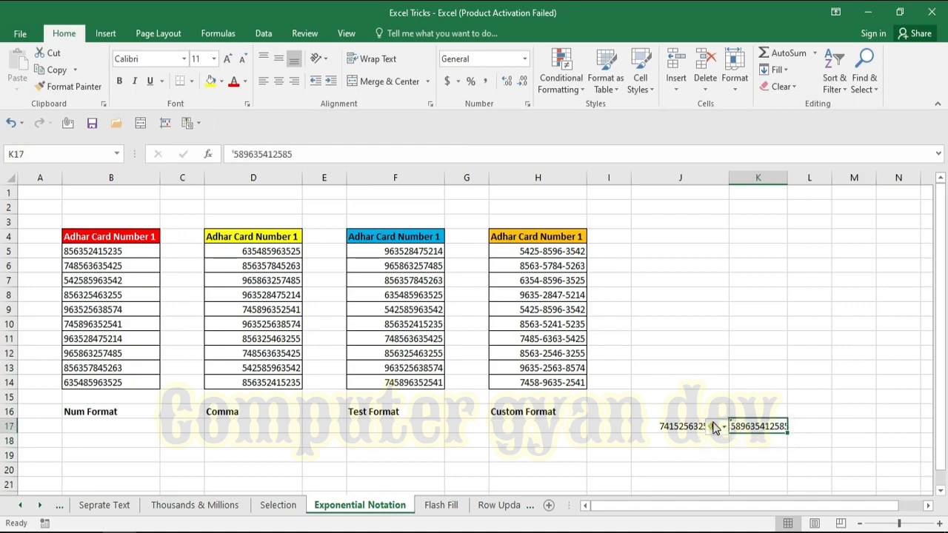
mouse_move(718, 428)
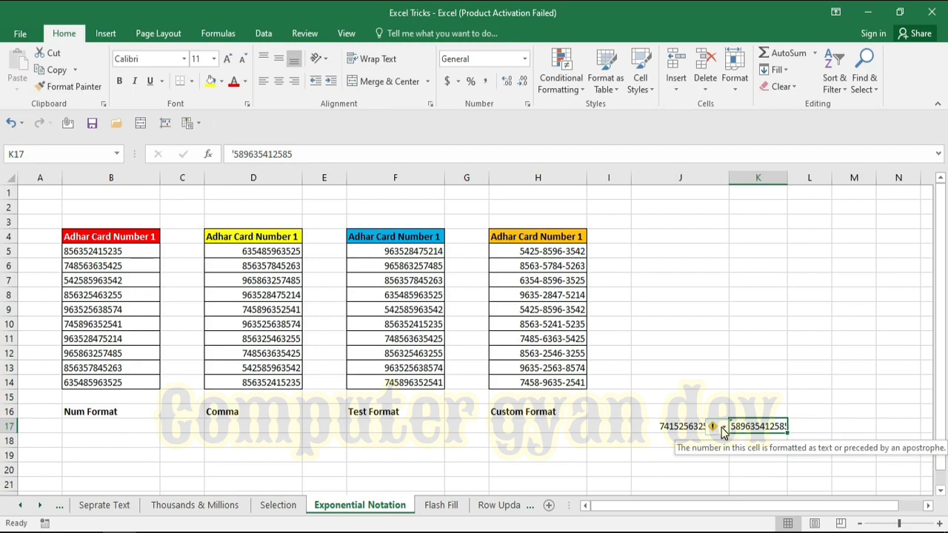
left_click(724, 429)
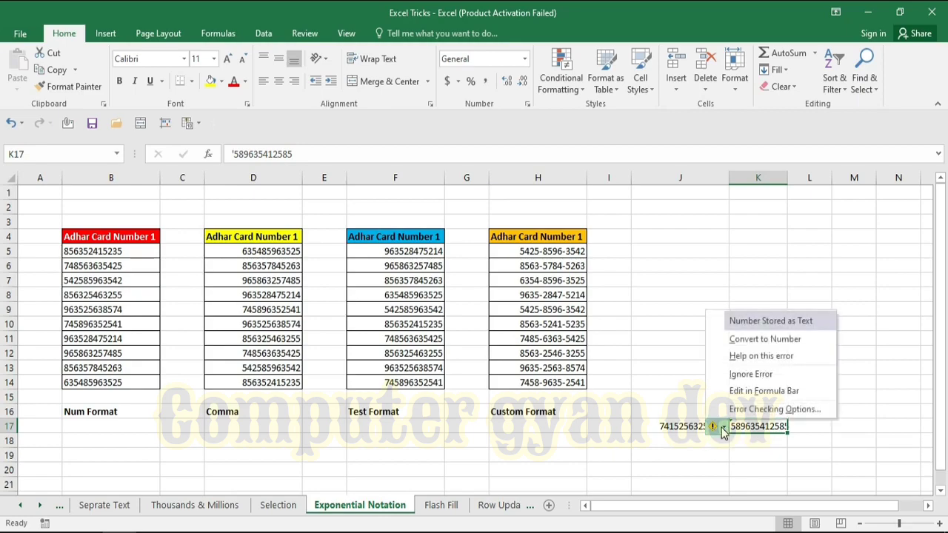
left_click(744, 375)
left_click(815, 400)
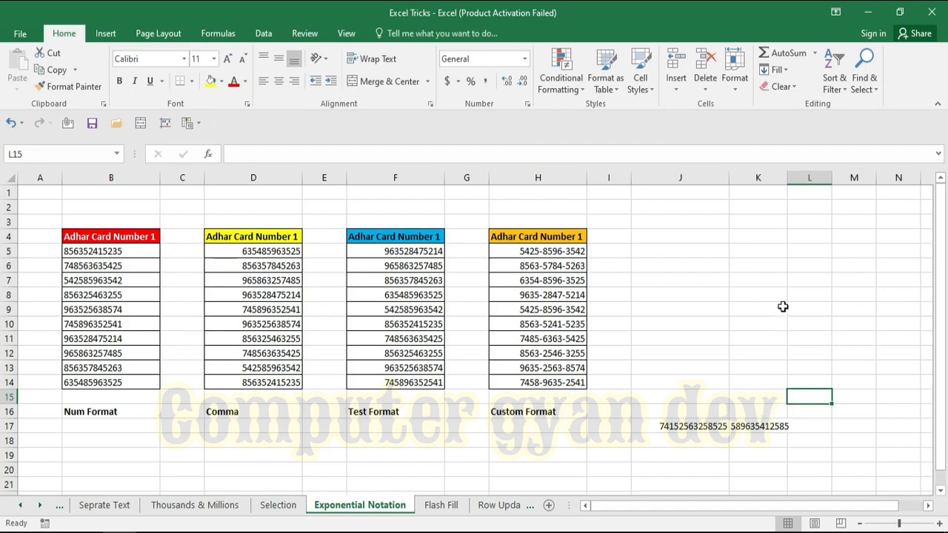
left_click_drag(787, 177, 803, 178)
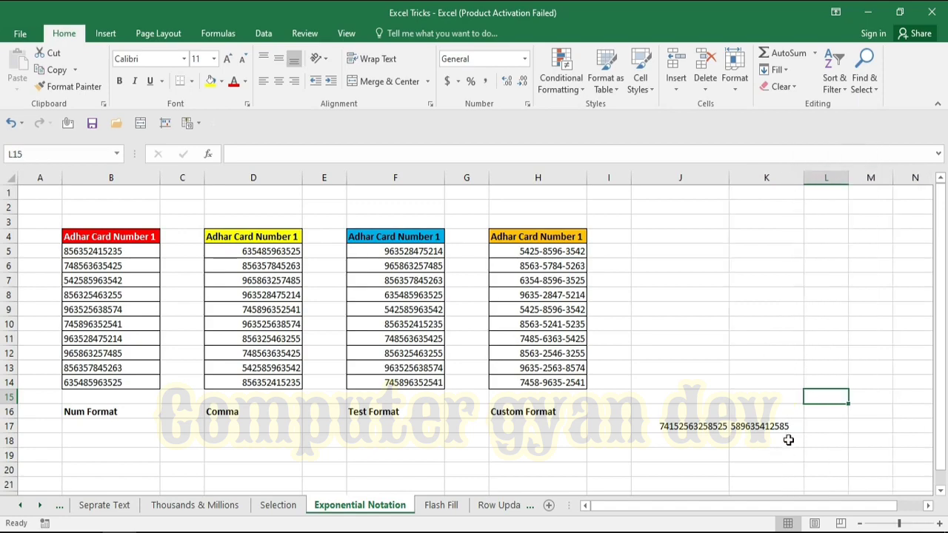
left_click(815, 412)
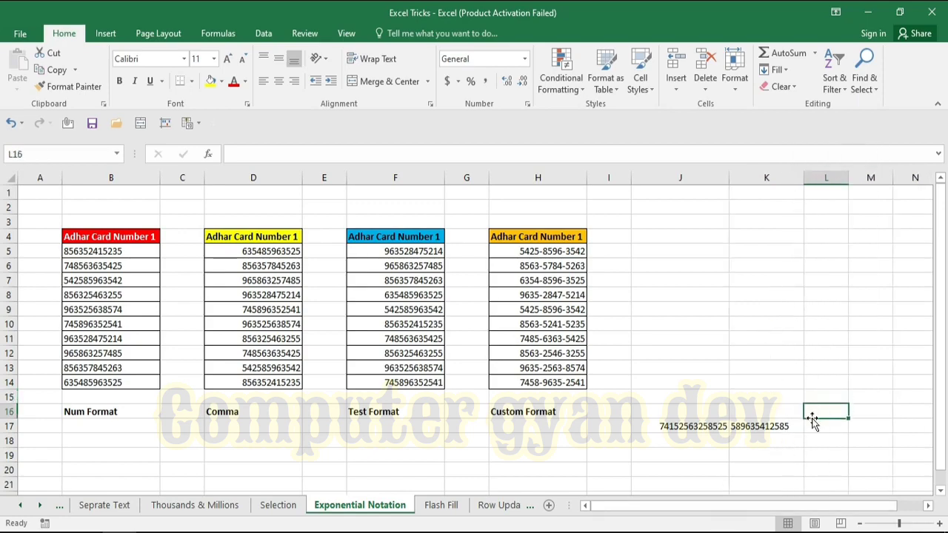
left_click(667, 442)
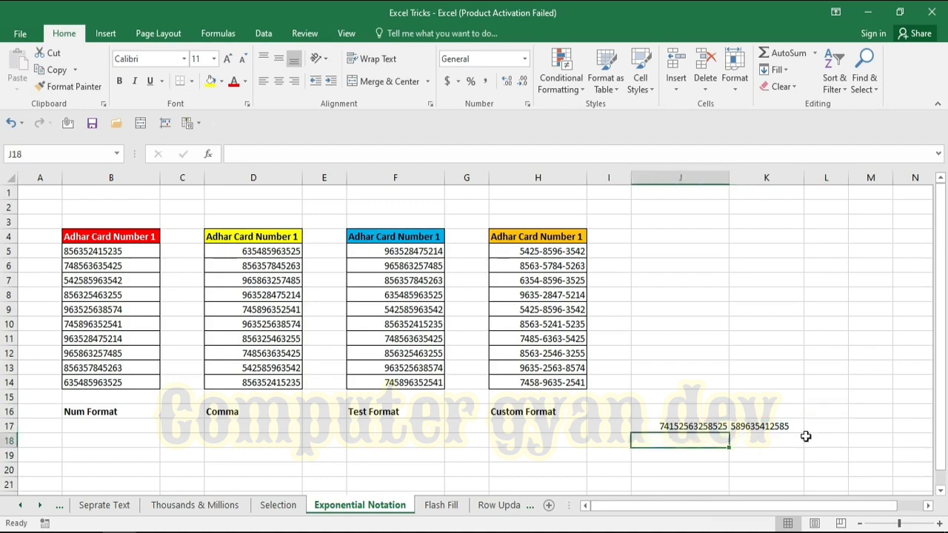
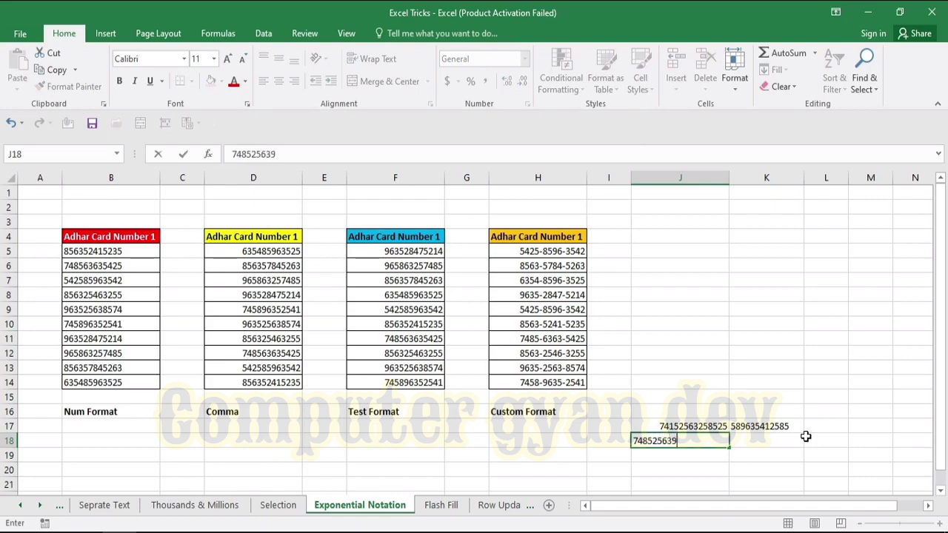
key("Return")
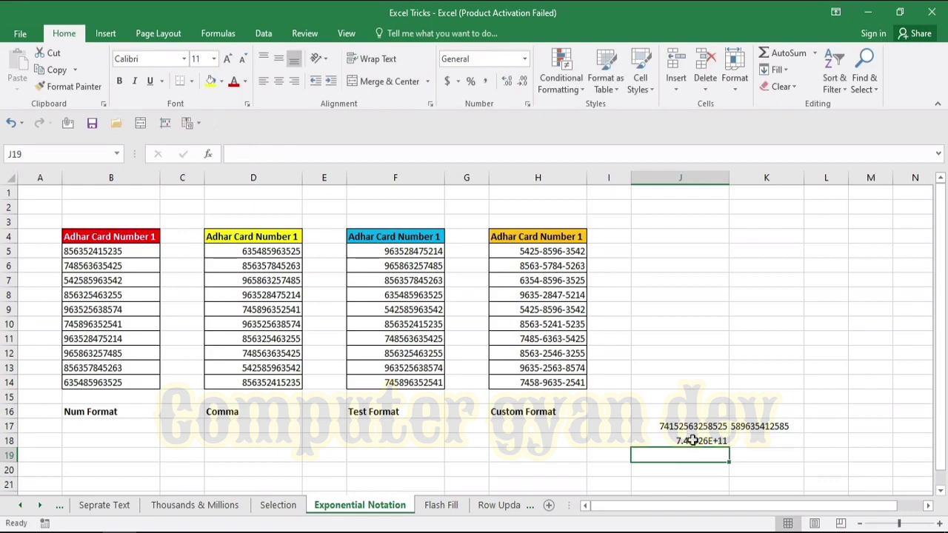
Apply the Text number format to cell J18.
left_click(692, 440)
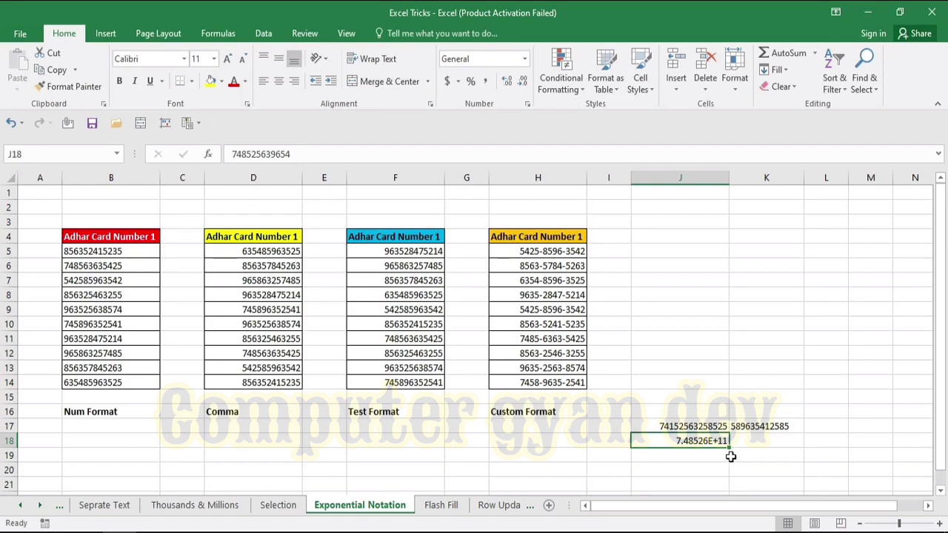
key("ctrl+1")
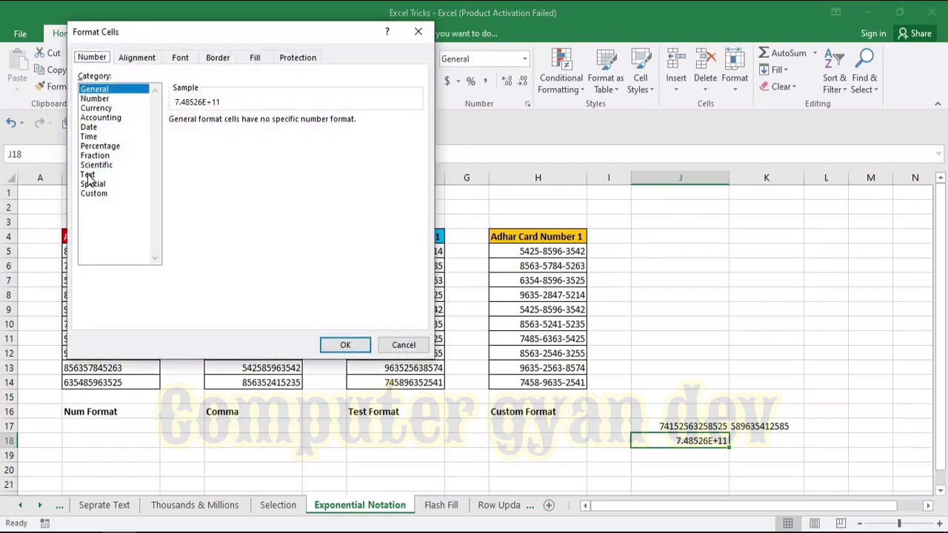
left_click(88, 175)
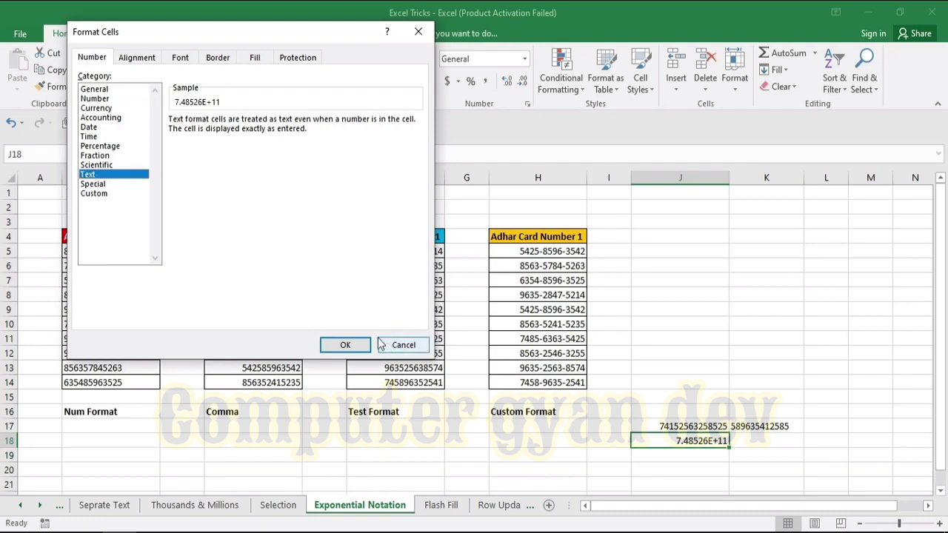
left_click(345, 345)
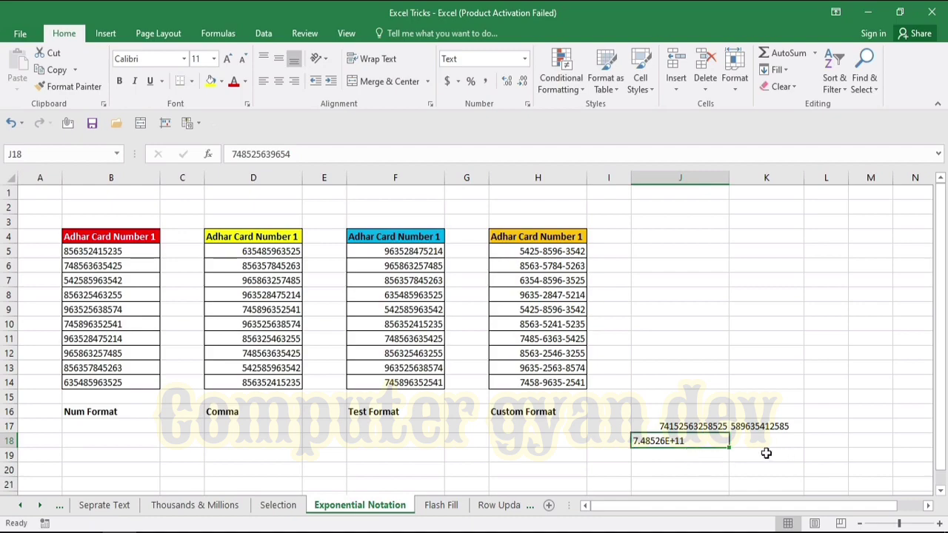
left_click(703, 461)
left_click(694, 441)
key("Delete")
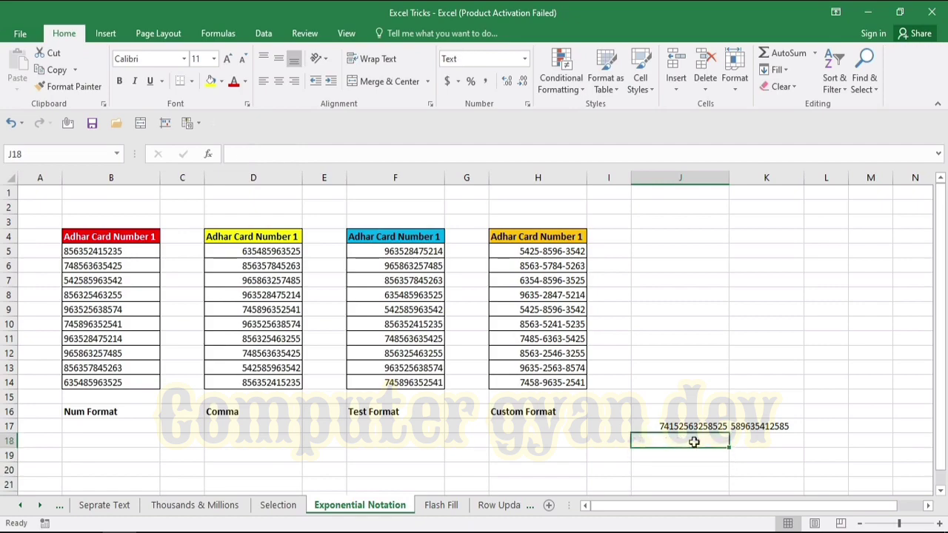
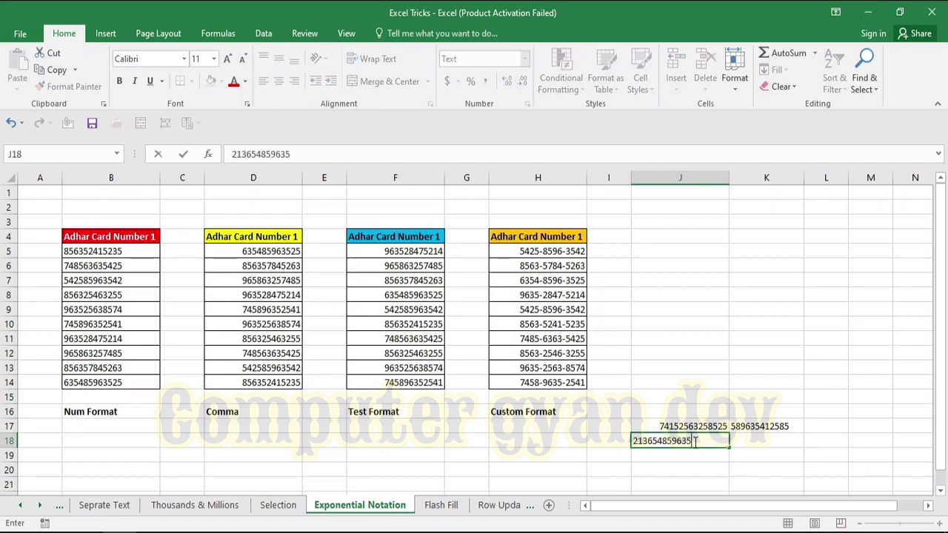
key("Return")
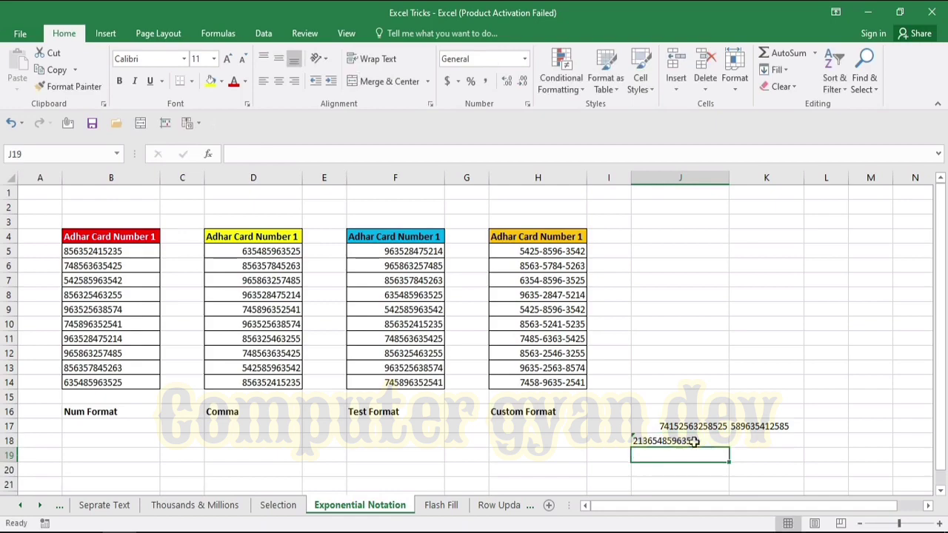
left_click(694, 441)
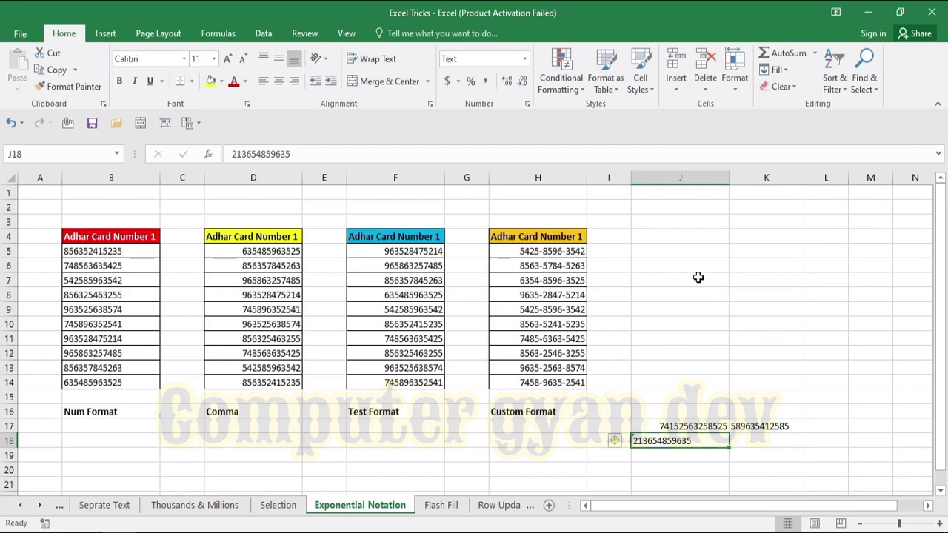
left_click(680, 339)
left_click(671, 262)
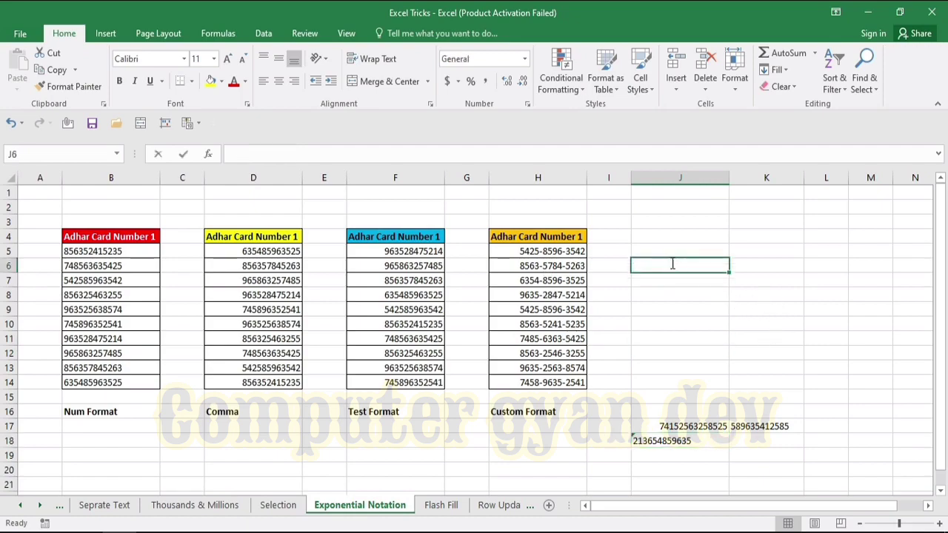
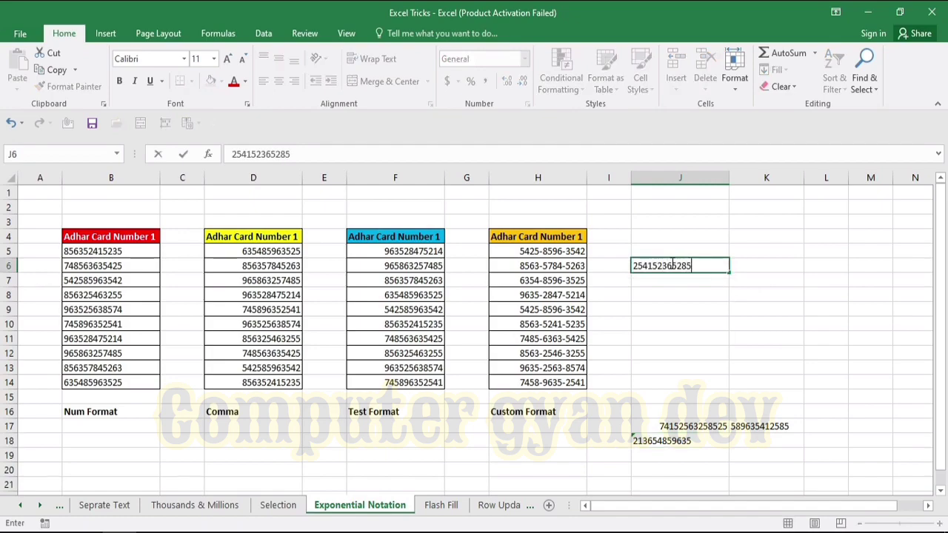
key("Return")
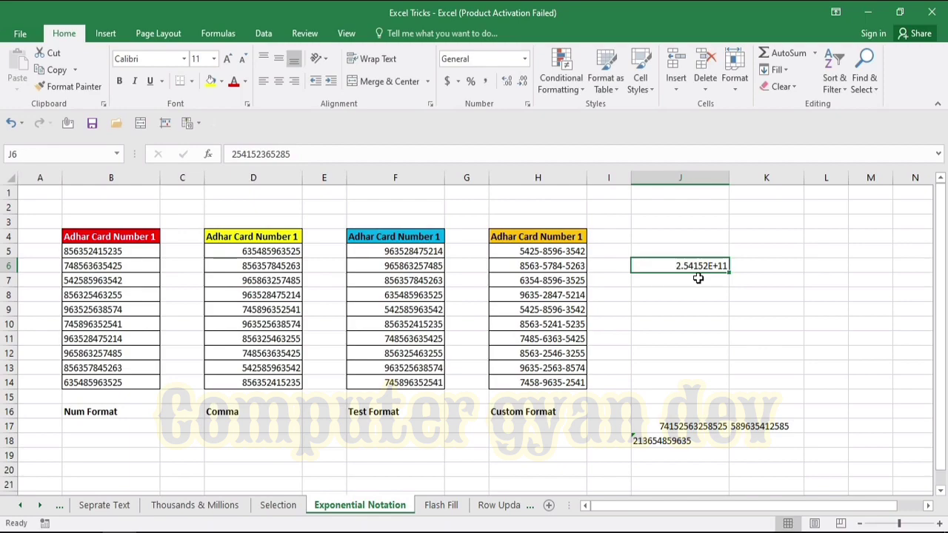
key("ctrl+1")
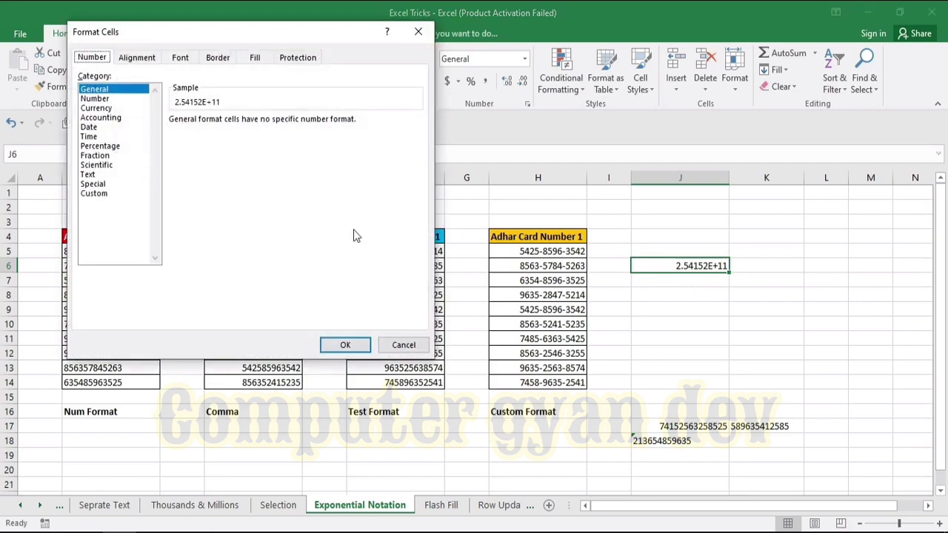
left_click(100, 194)
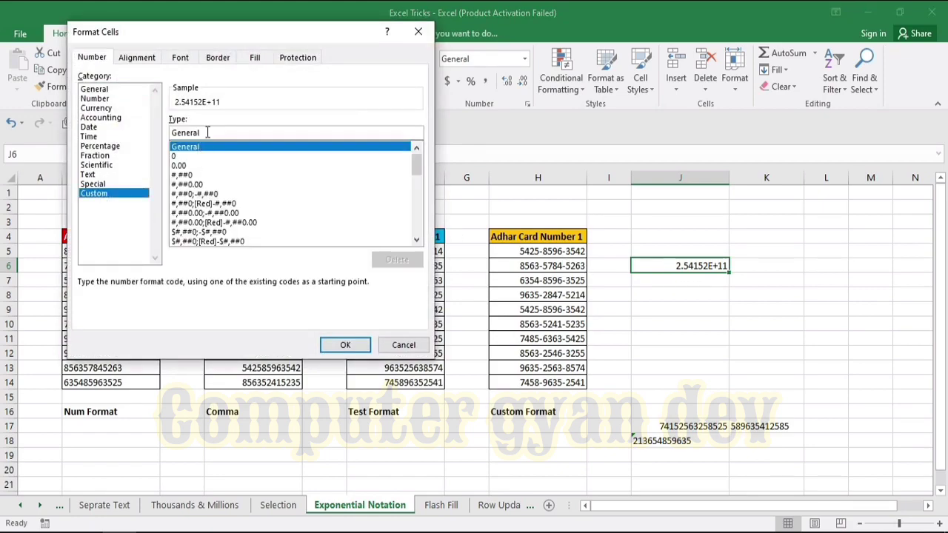
left_click_drag(208, 134, 175, 135)
key("BackSpace")
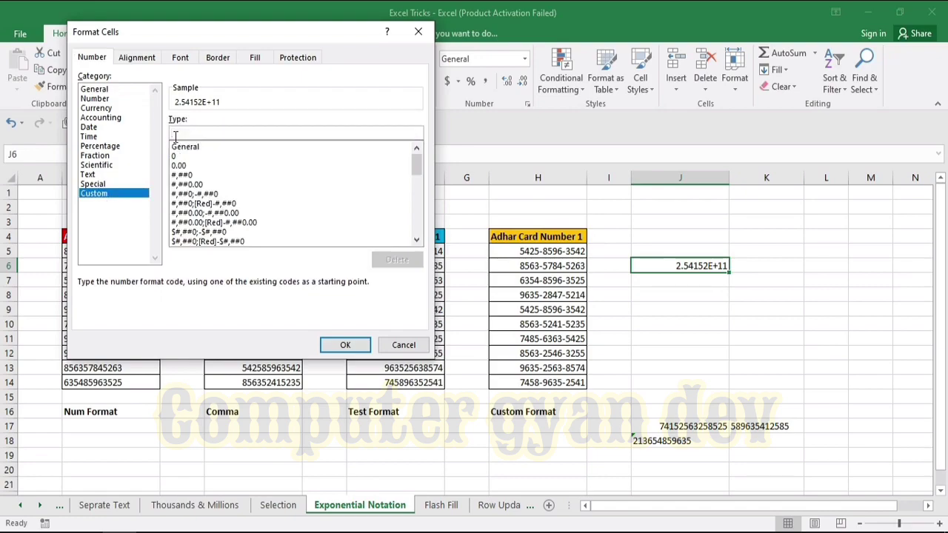
type("0000")
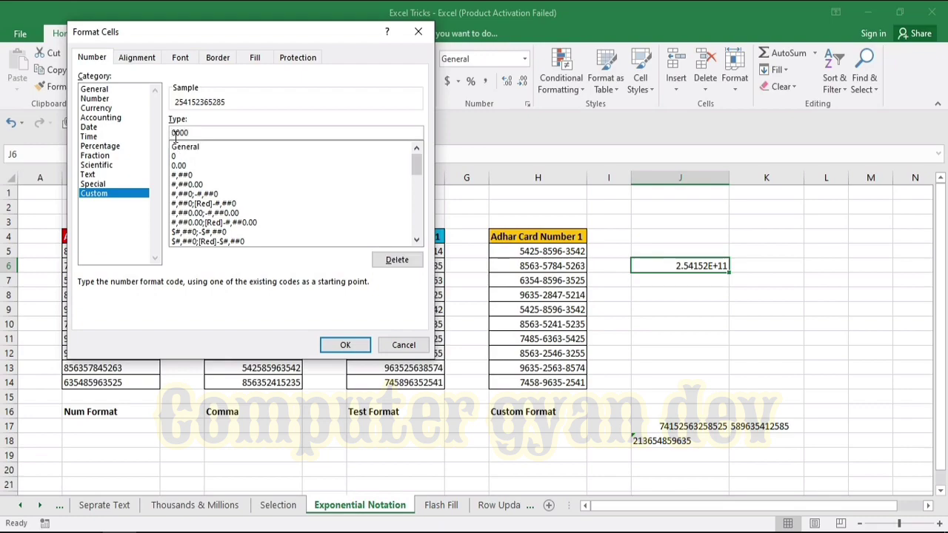
type("-0000-0000")
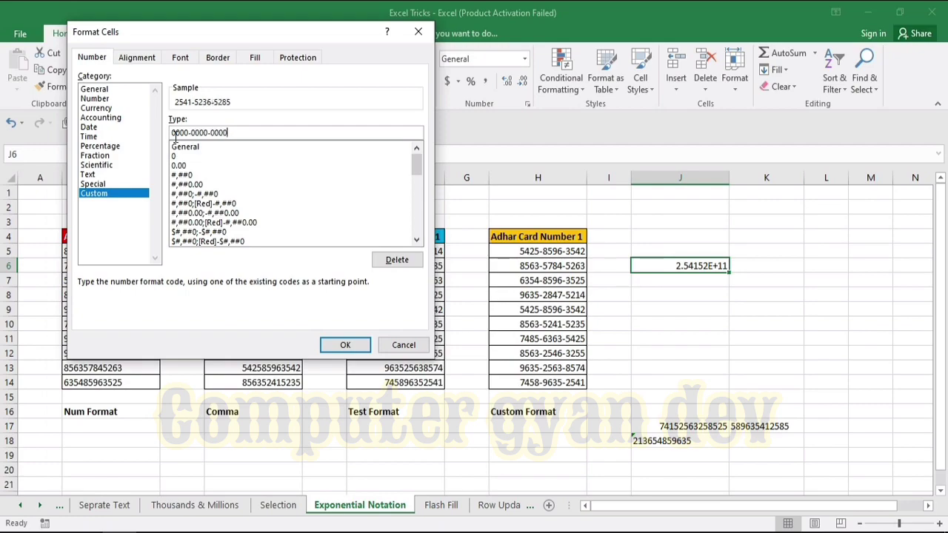
left_click(345, 346)
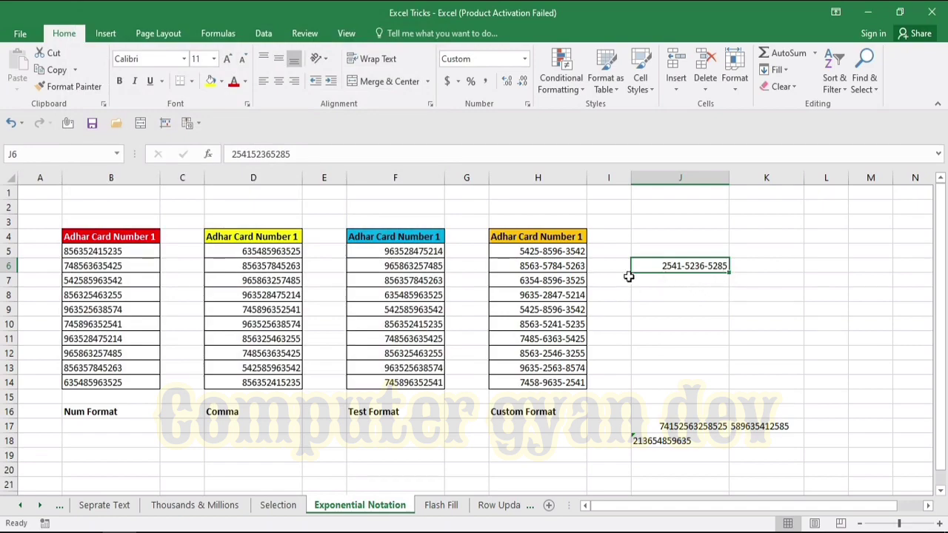
left_click(677, 292)
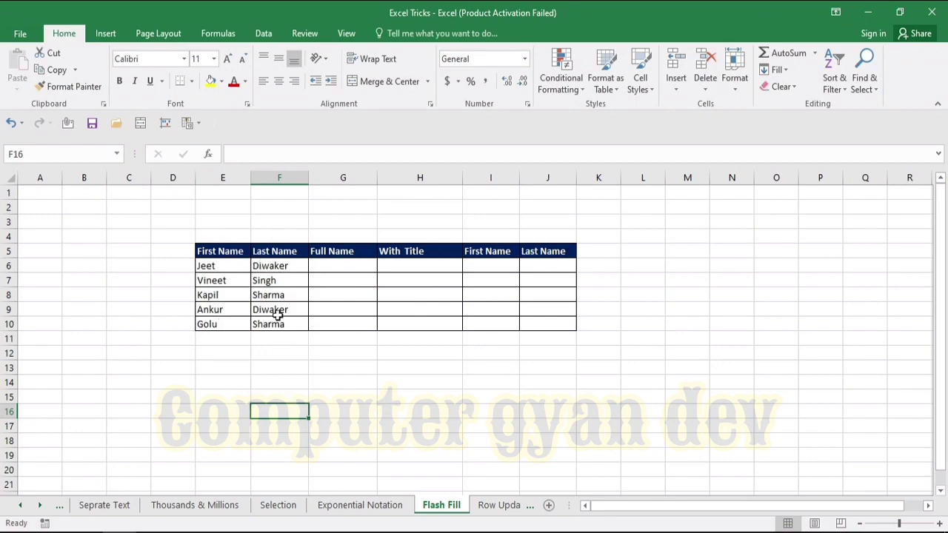
Type the first row's combined first and last name in G6 and Flash Fill the rest.
key("Up")
key("Right")
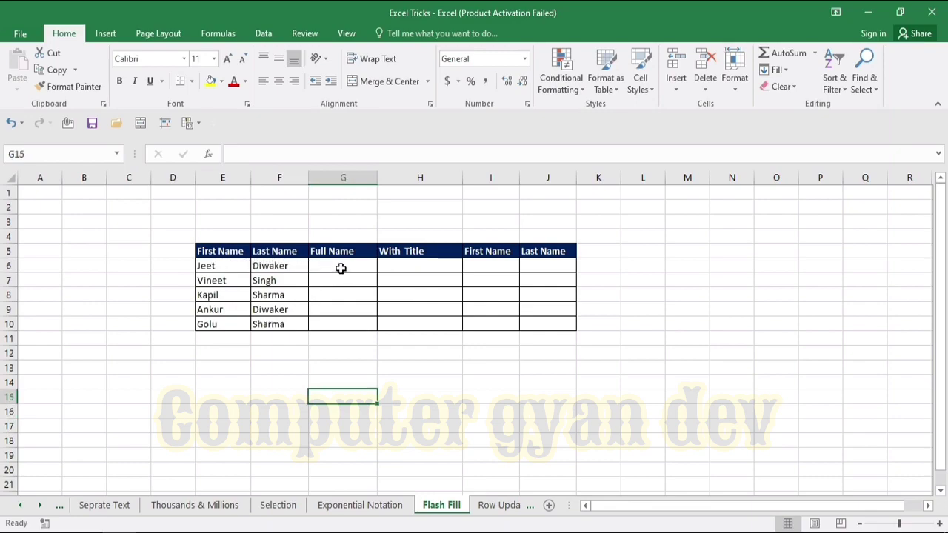
left_click(340, 267)
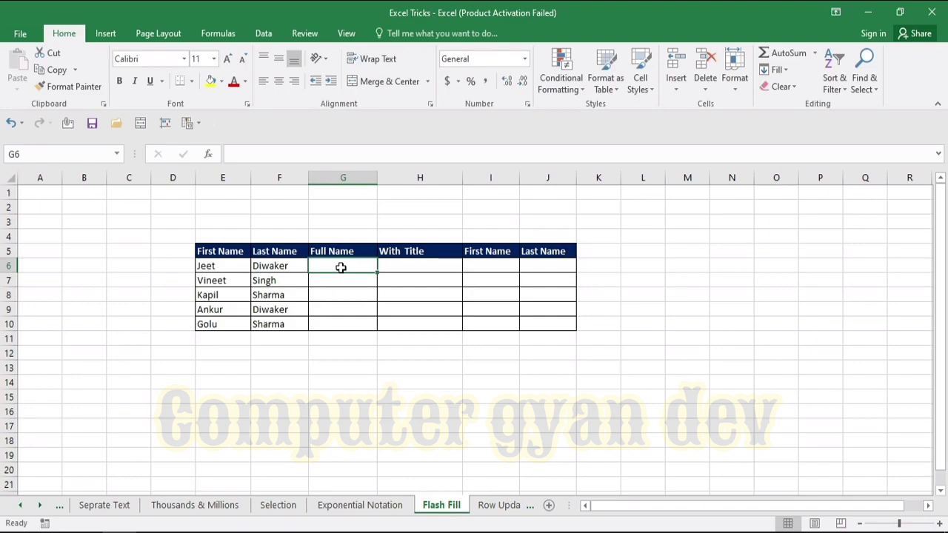
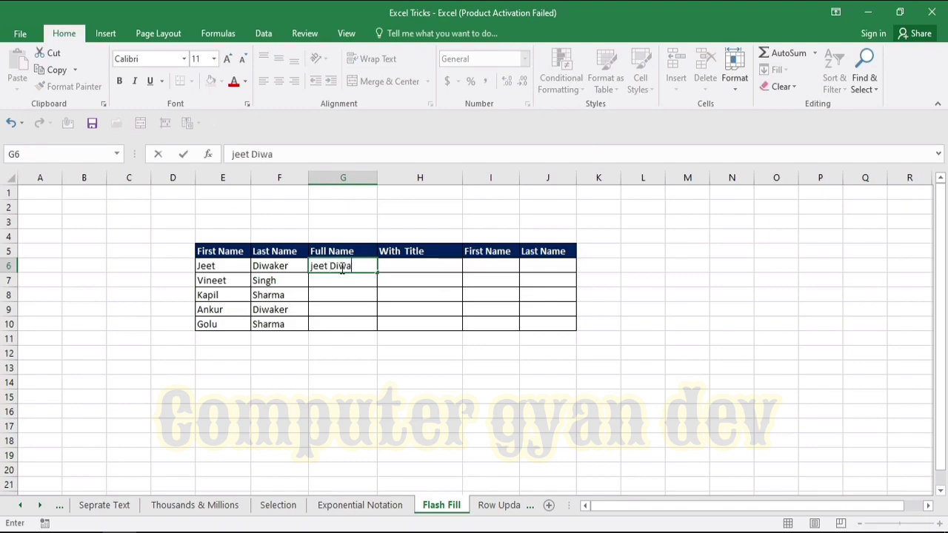
left_click(405, 281)
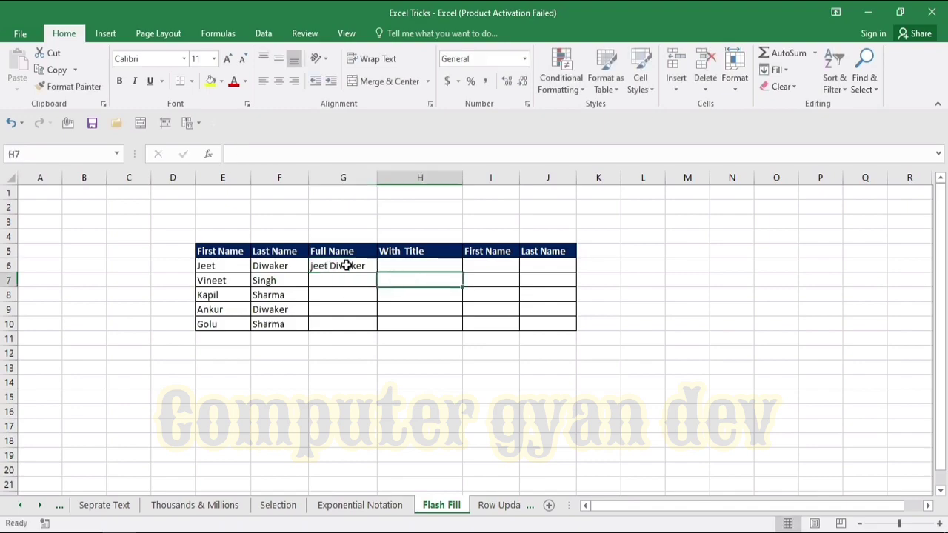
left_click(338, 264)
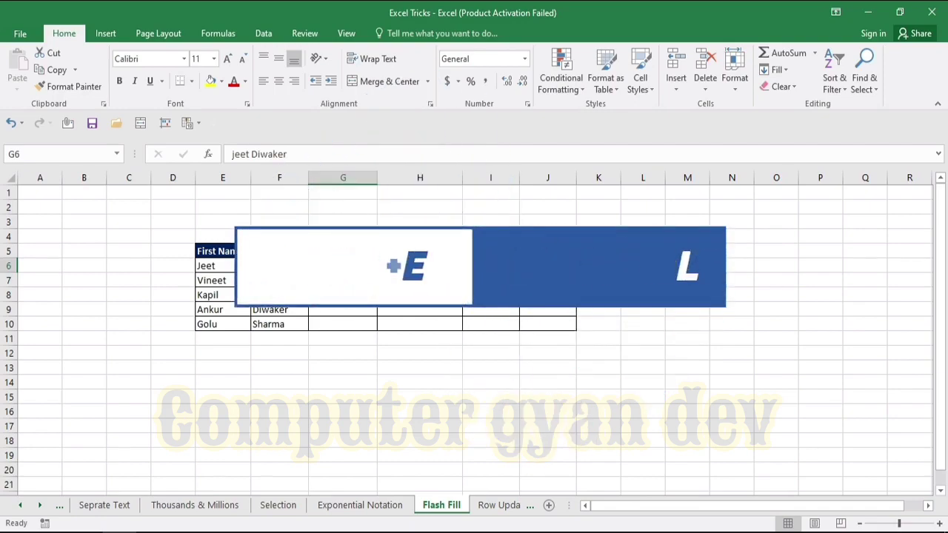
key("ctrl+e")
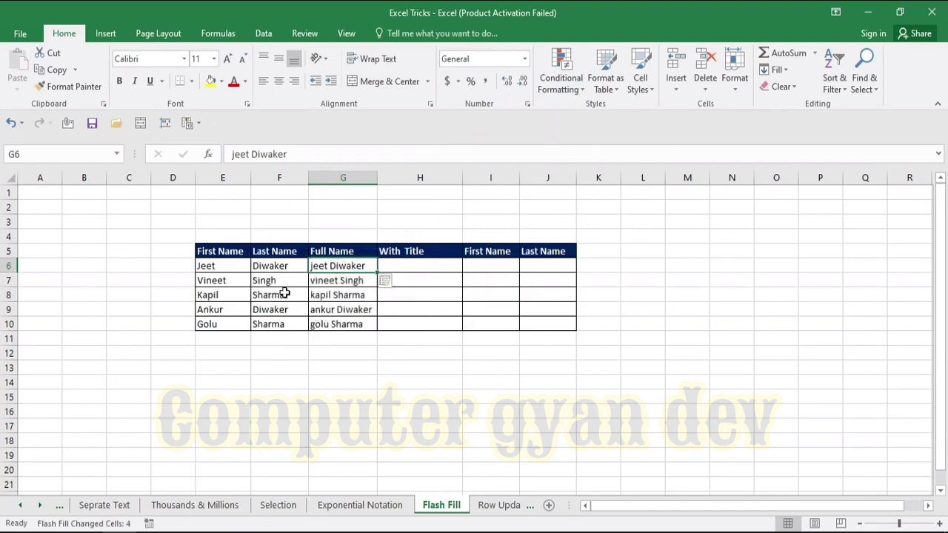
left_click(423, 293)
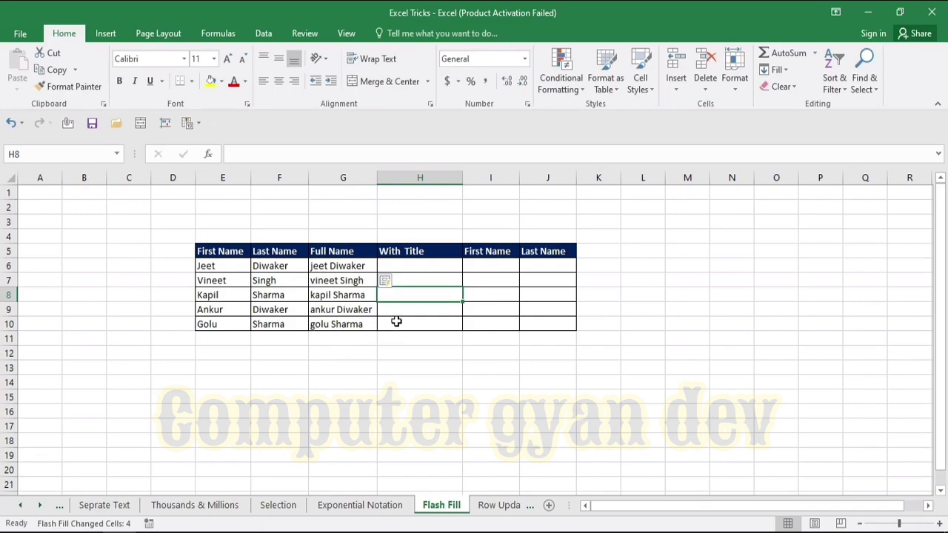
Type 'Mr.' plus the first row's full name in H6 and Flash Fill the column.
left_click(437, 281)
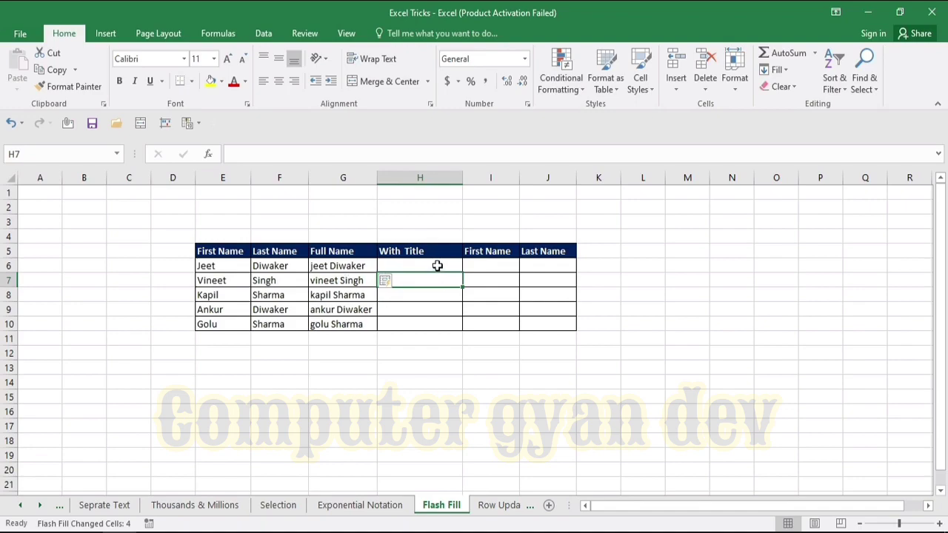
left_click(436, 266)
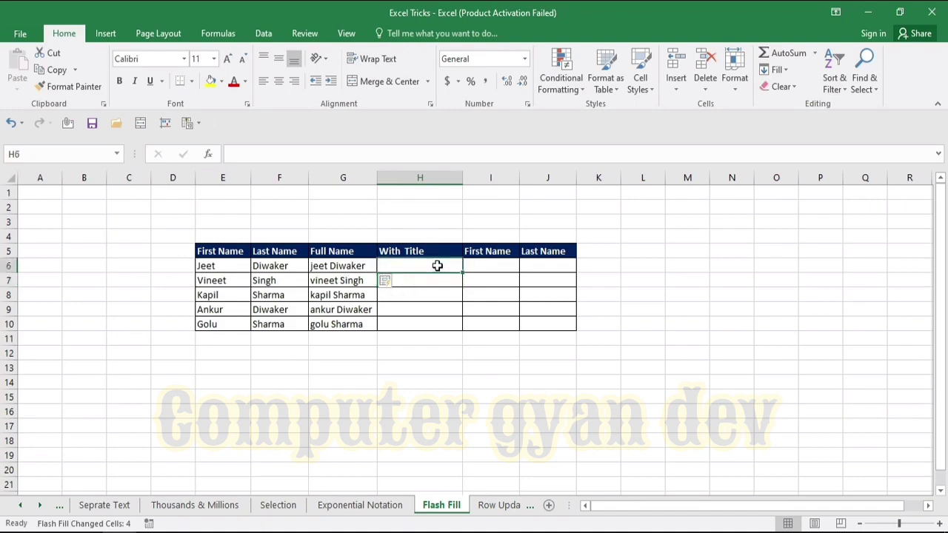
type("M")
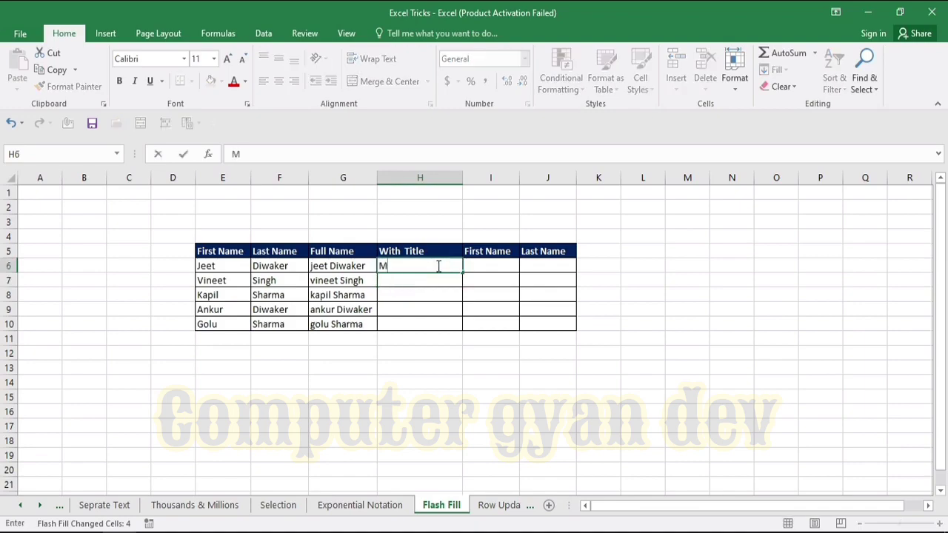
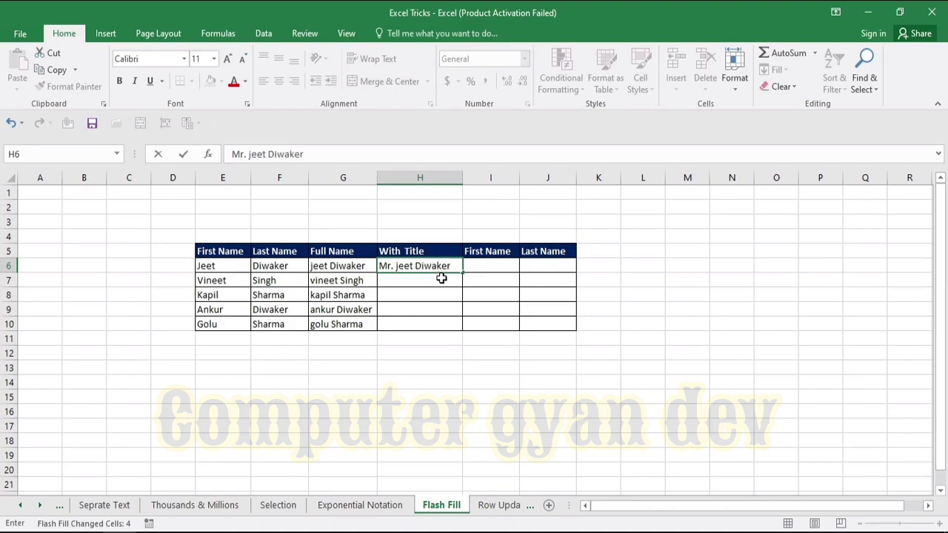
left_click_drag(485, 278, 434, 264)
left_click(435, 265)
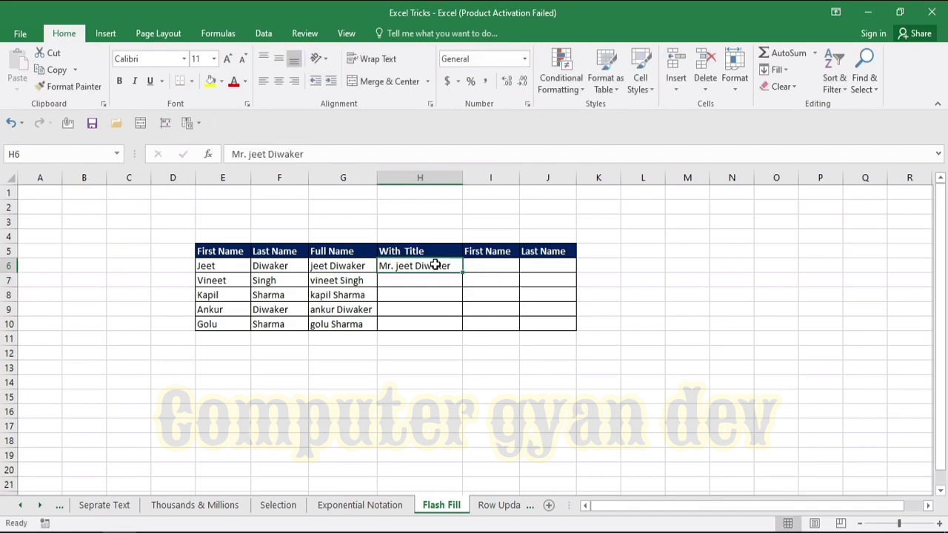
key("ctrl+e")
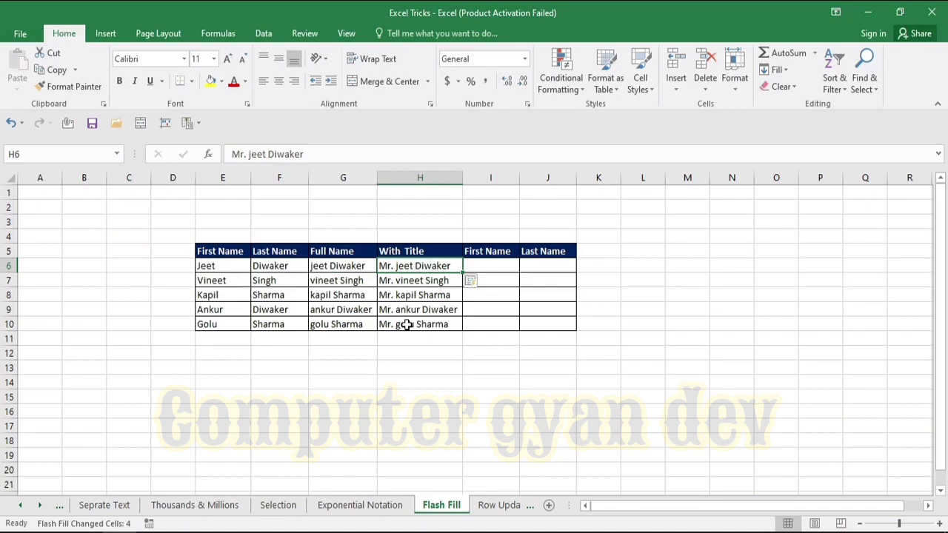
left_click(493, 267)
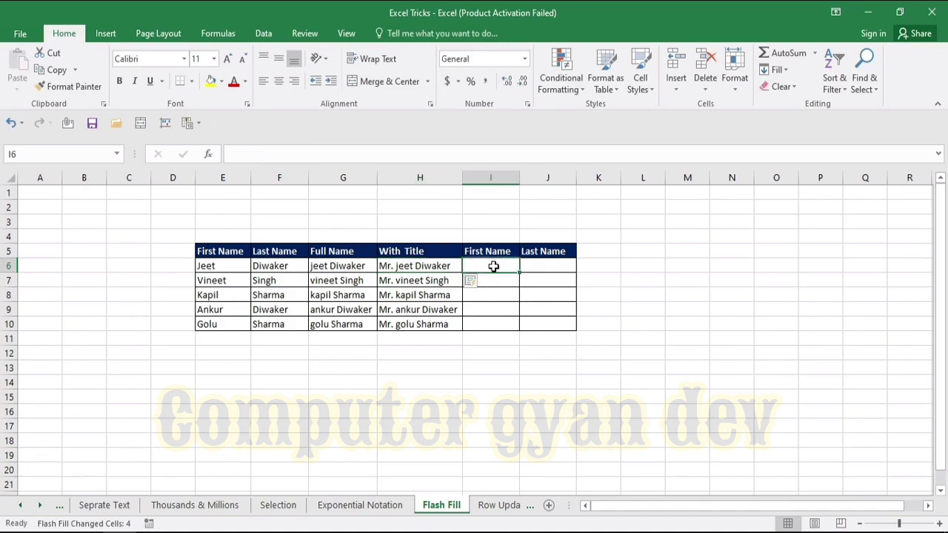
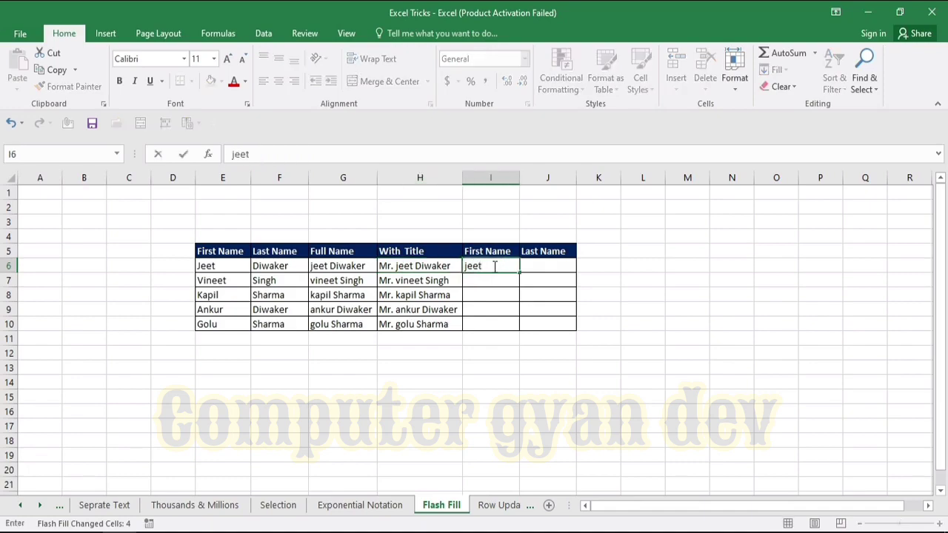
Enter a sample first name in I6 and Flash Fill the remaining first names.
left_click(545, 294)
left_click(498, 266)
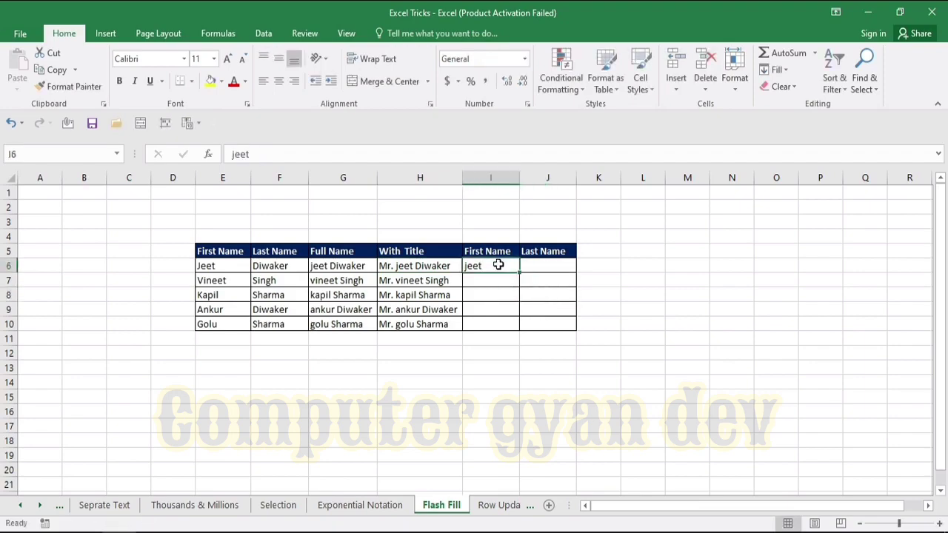
key("ctrl+e")
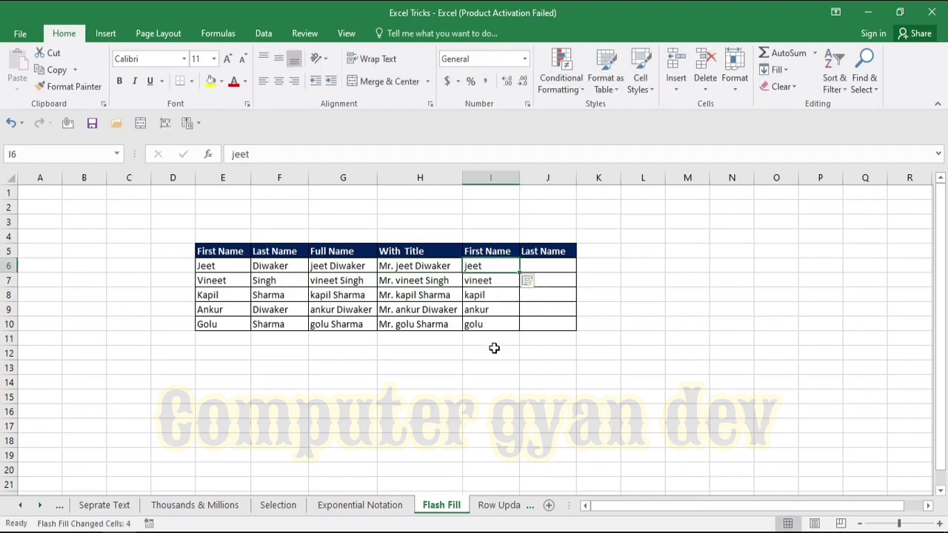
Enter a sample last name in J6 and Flash Fill the remaining last names.
left_click(564, 263)
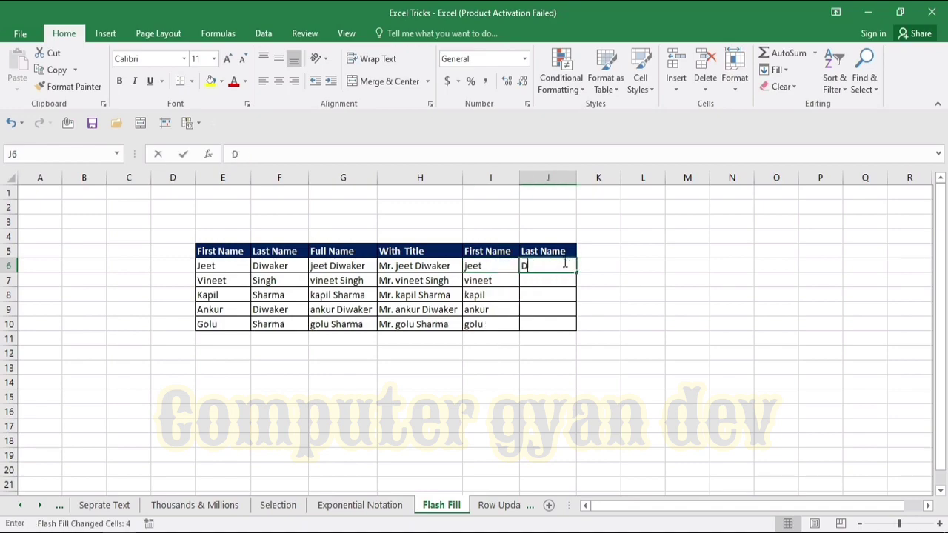
left_click(590, 284)
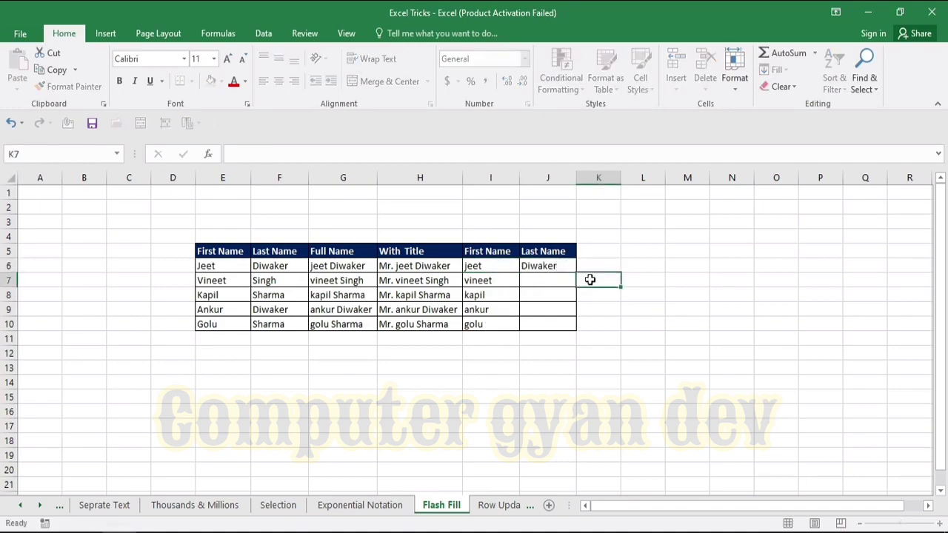
left_click(553, 266)
key("ctrl+e")
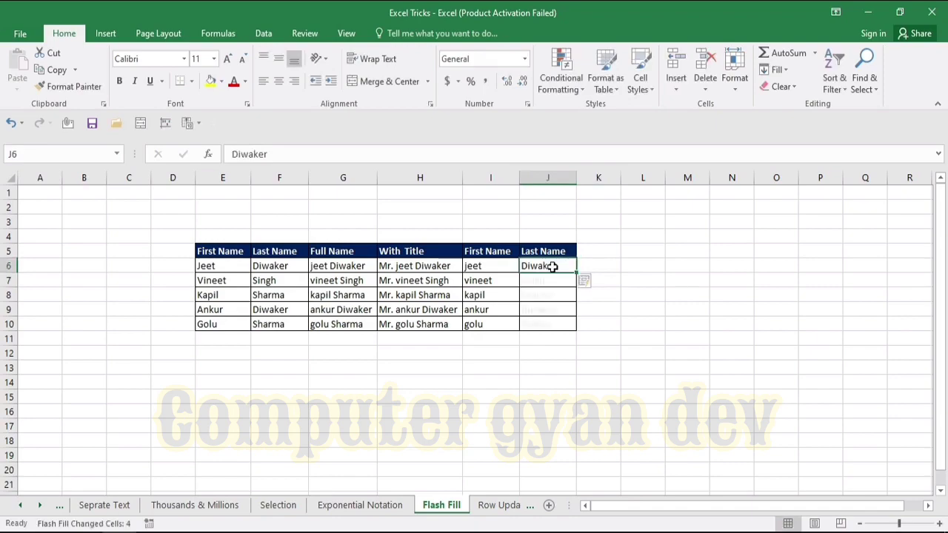